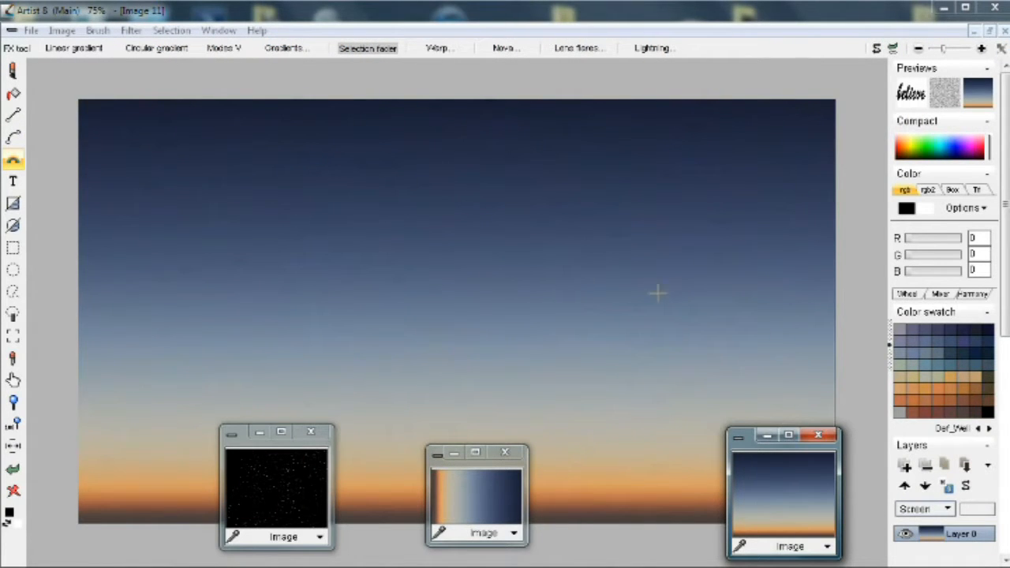
# Load the stored sideways orange-to-blue gradient onto the canvas for a close look, and replace it with the stored starfield
pyautogui.click(471, 513)
pyautogui.moveTo(342, 258); pyautogui.dragTo(630, 309)
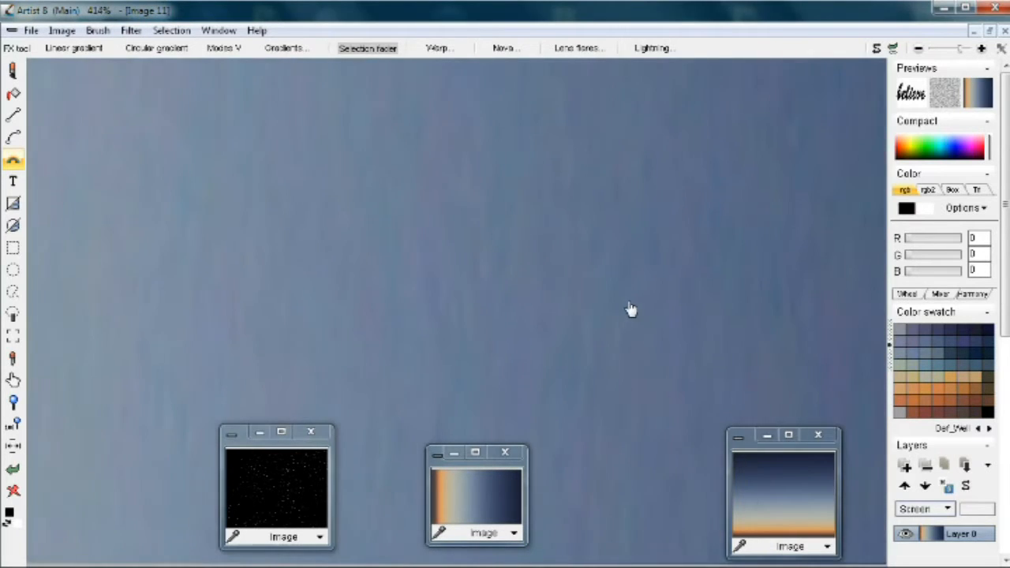
pyautogui.moveTo(675, 243); pyautogui.dragTo(467, 234)
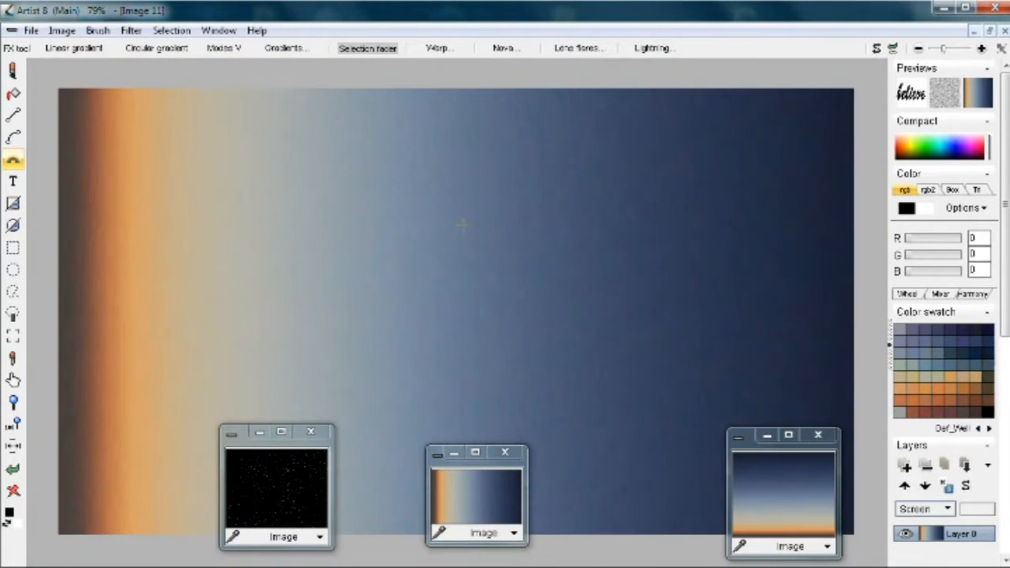
pyautogui.click(282, 489)
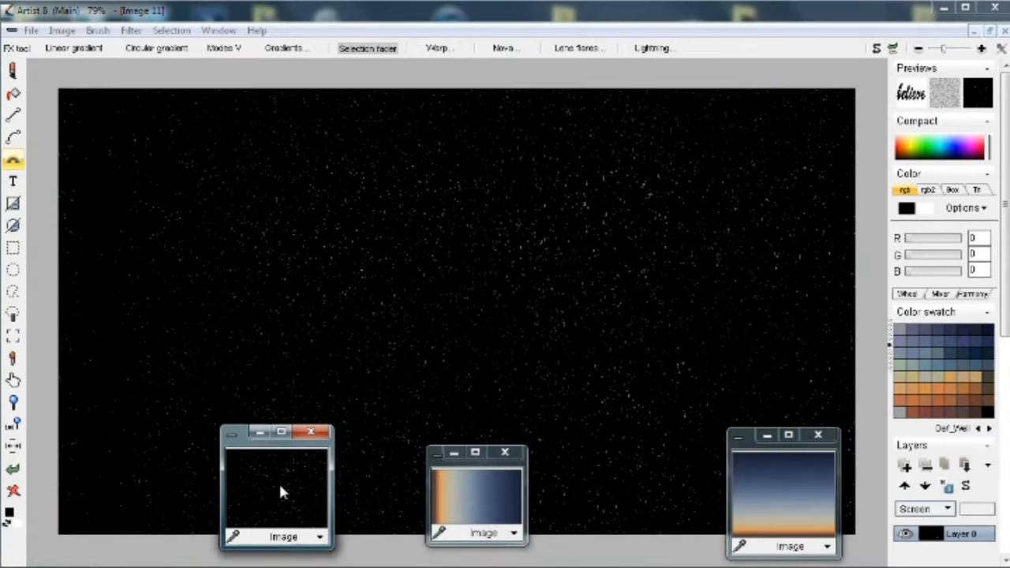
# Load the stored sideways orange-to-blue gradient onto the canvas
pyautogui.click(495, 500)
pyautogui.moveTo(339, 251); pyautogui.dragTo(385, 278)
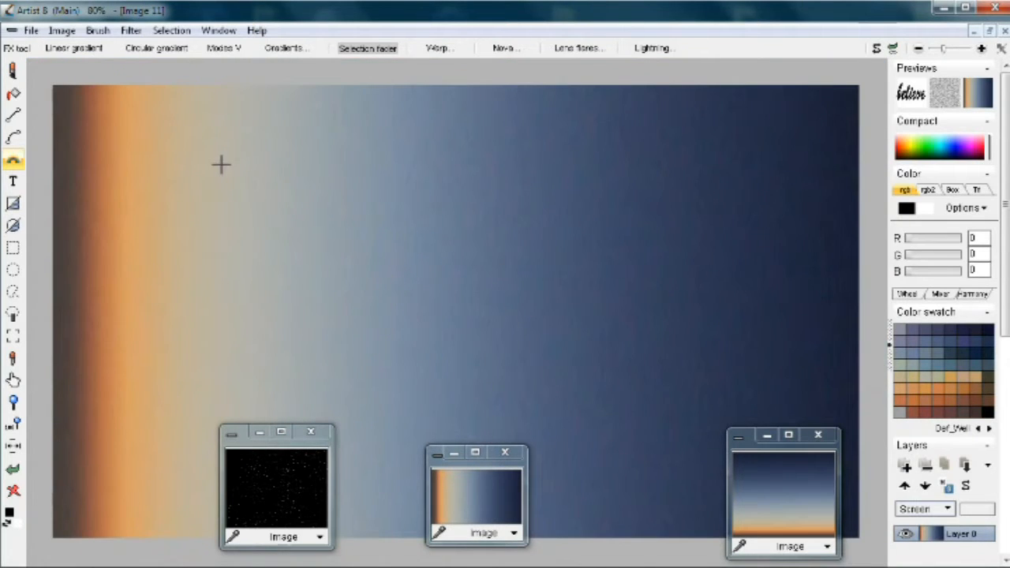
pyautogui.click(131, 30)
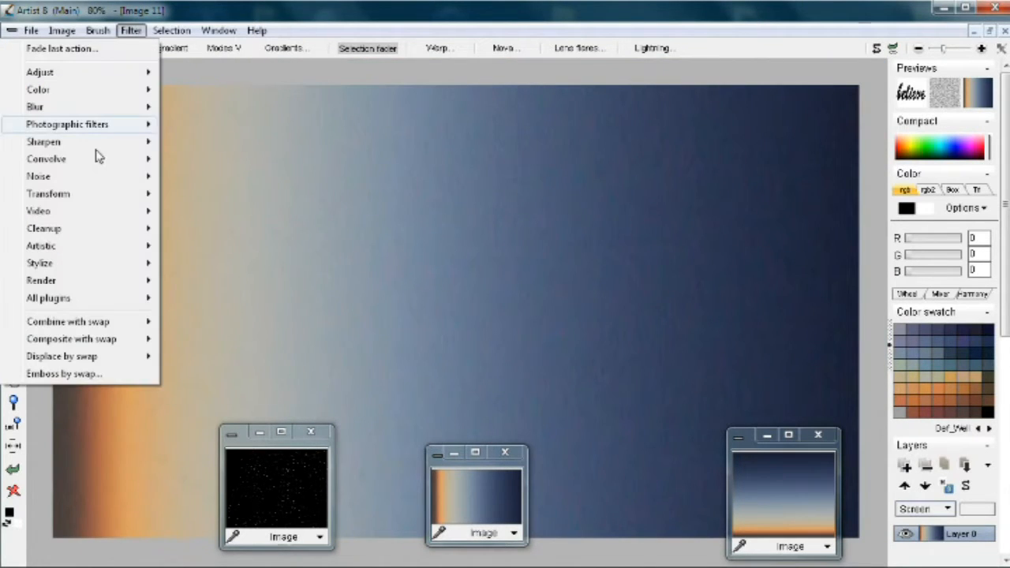
pyautogui.click(207, 9)
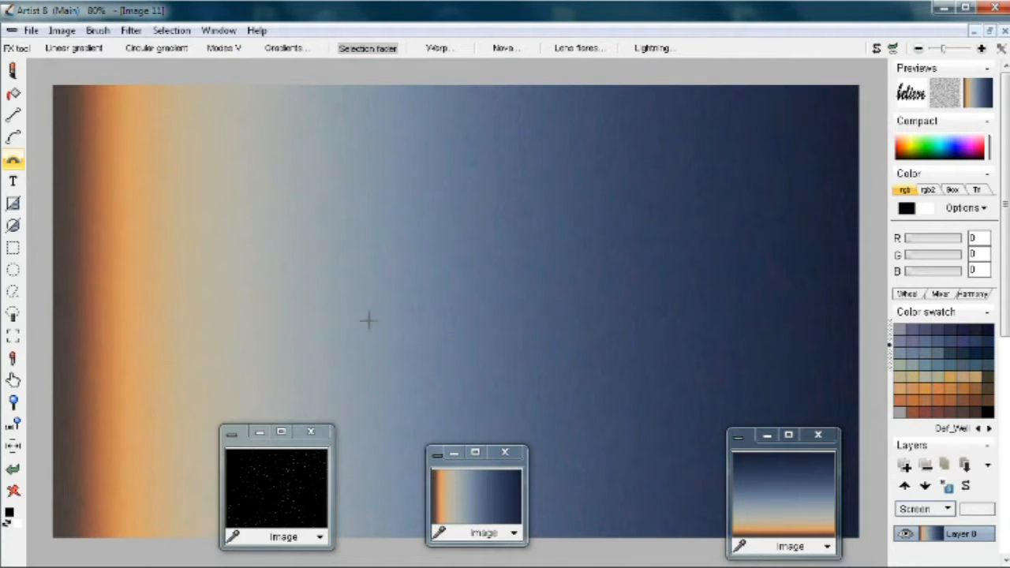
# Start the Lighting tool filter on the gradient and place the light left of the preview's centre
pyautogui.click(131, 31)
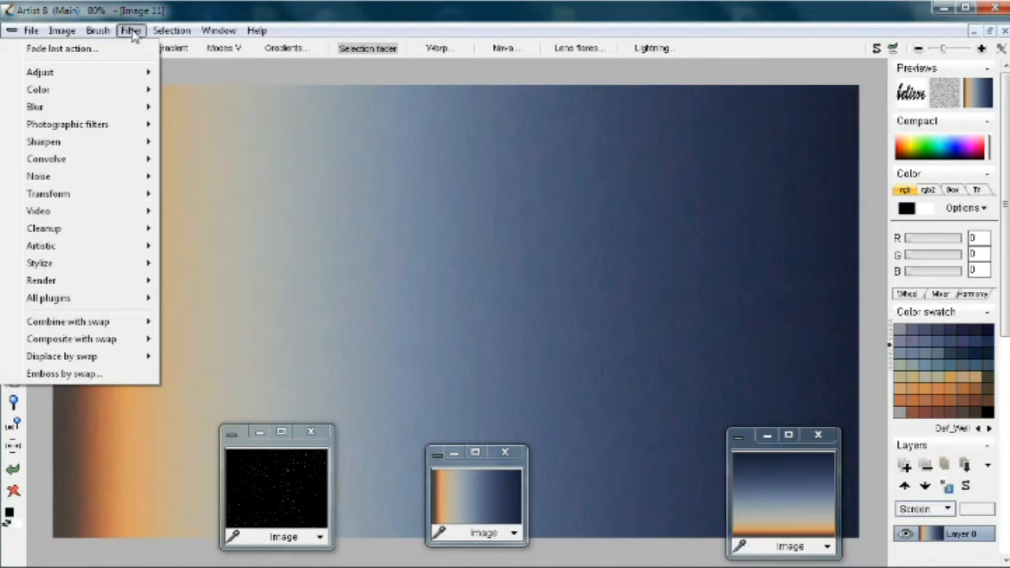
pyautogui.moveTo(138, 301)
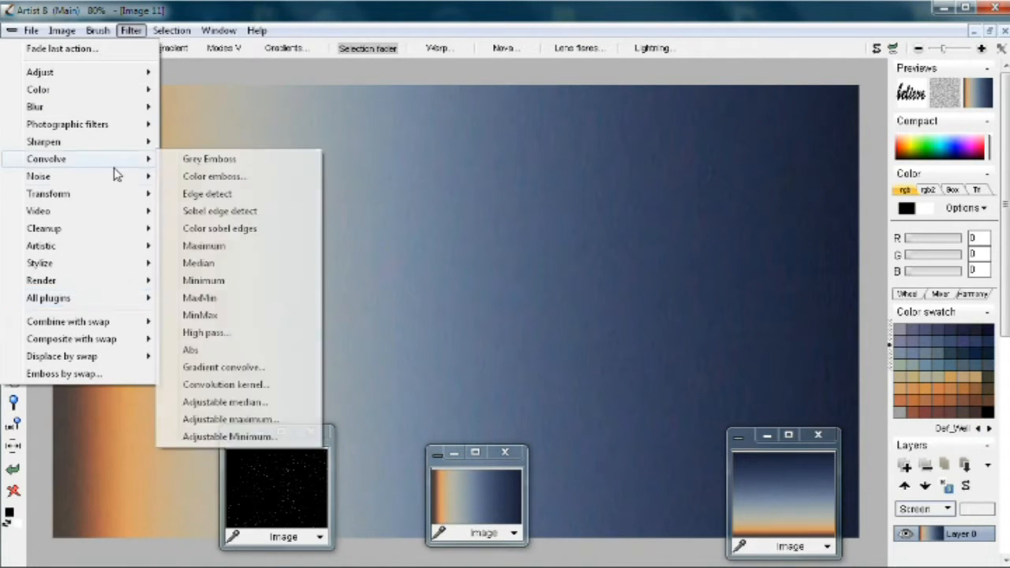
pyautogui.moveTo(79, 269)
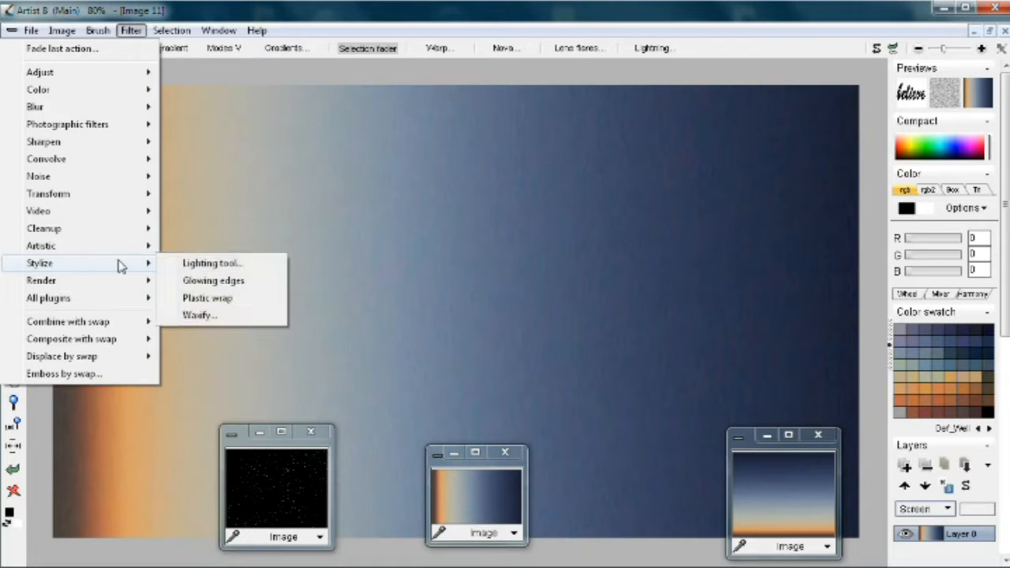
pyautogui.click(263, 267)
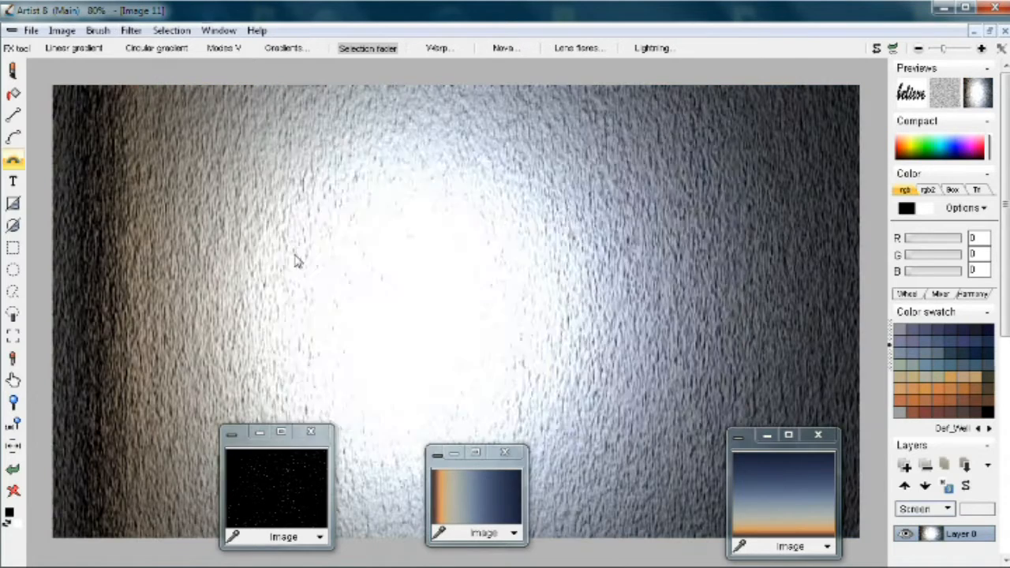
pyautogui.moveTo(413, 275)
pyautogui.mouseDown()
pyautogui.moveTo(340, 227)
pyautogui.moveTo(473, 214)
pyautogui.moveTo(486, 300)
pyautogui.moveTo(379, 284)
pyautogui.moveTo(394, 260)
pyautogui.mouseUp()
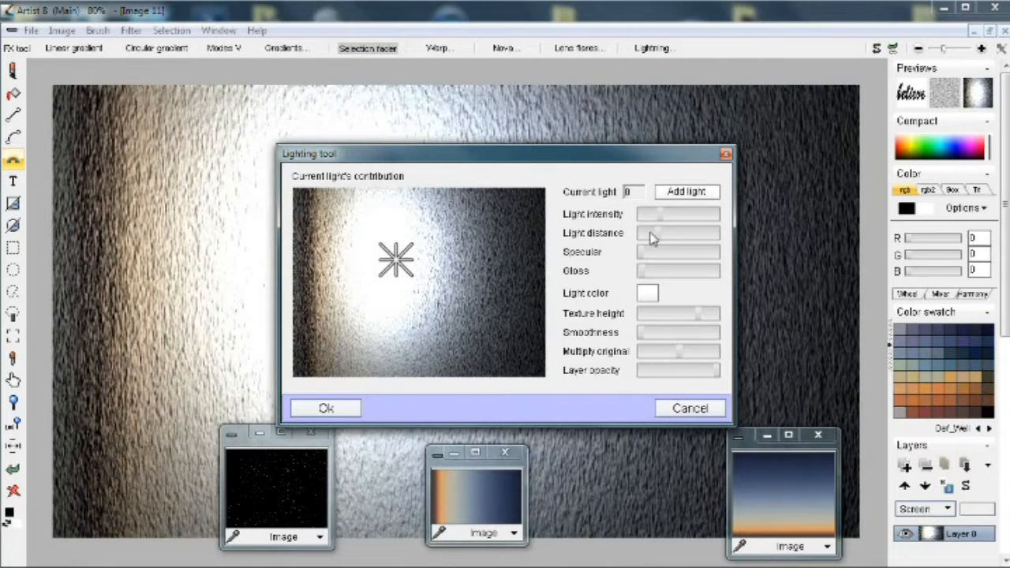
# Set light distance to maximum, specular to mid-range and gloss near maximum, and lower the light intensity
pyautogui.moveTo(662, 232)
pyautogui.mouseDown()
pyautogui.moveTo(729, 228)
pyautogui.moveTo(656, 234)
pyautogui.moveTo(678, 237)
pyautogui.moveTo(667, 235)
pyautogui.mouseUp()
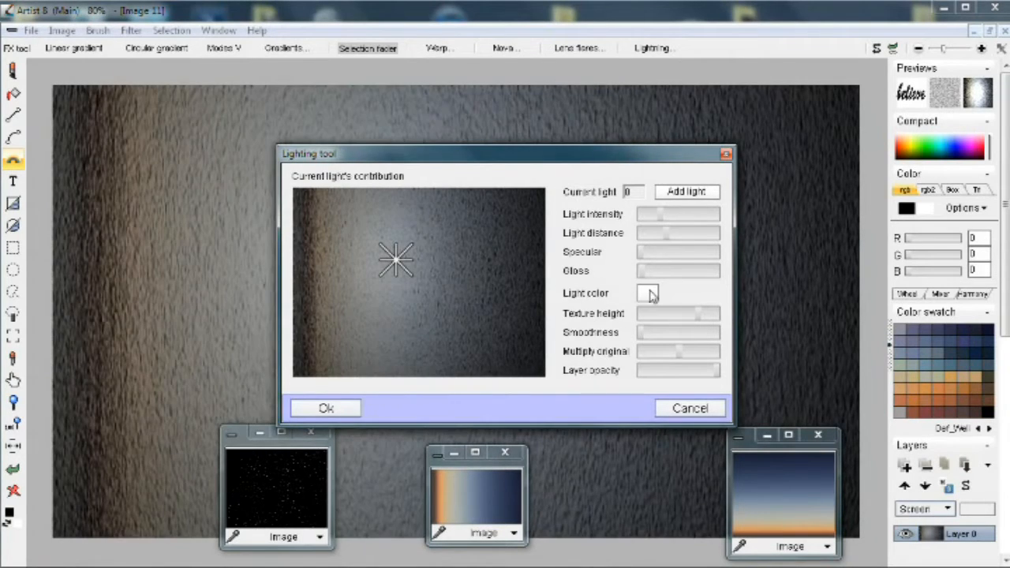
pyautogui.moveTo(641, 257); pyautogui.dragTo(721, 237)
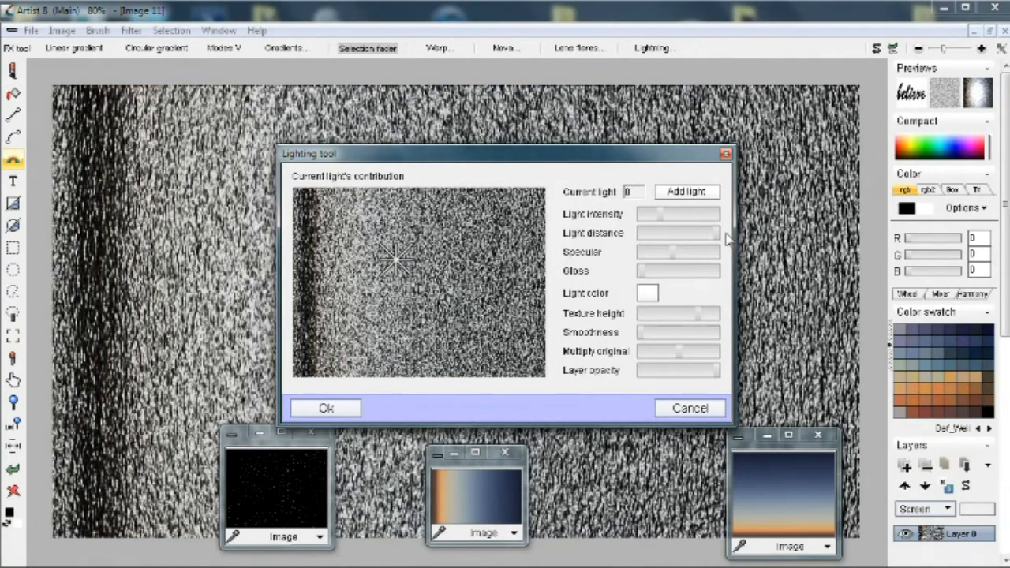
pyautogui.moveTo(656, 219); pyautogui.dragTo(651, 217)
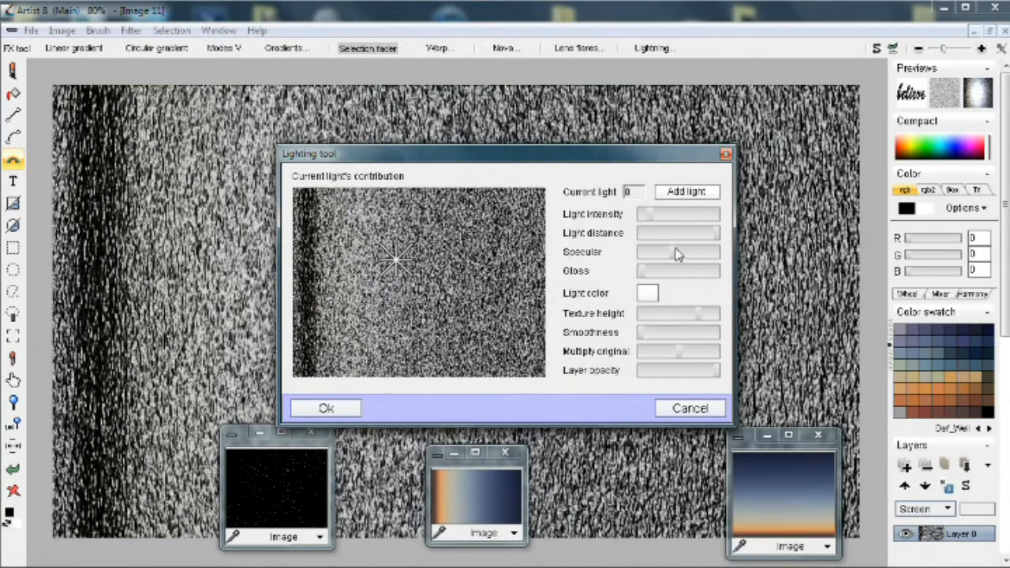
pyautogui.moveTo(642, 276); pyautogui.dragTo(712, 281)
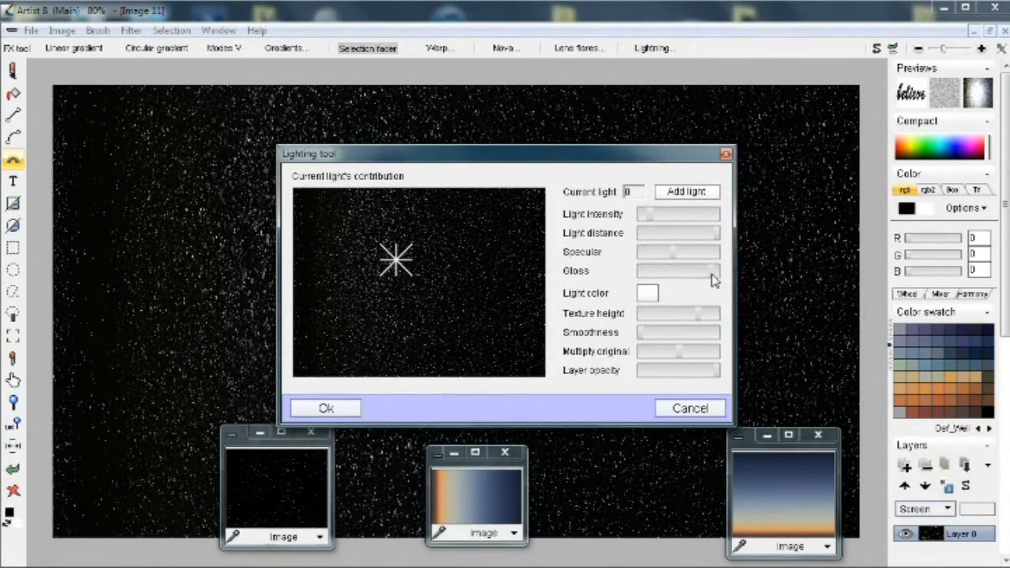
# Move the Lighting tool dialog off the image centre and reposition the light to the right of the preview's centre
pyautogui.moveTo(398, 276); pyautogui.dragTo(518, 276)
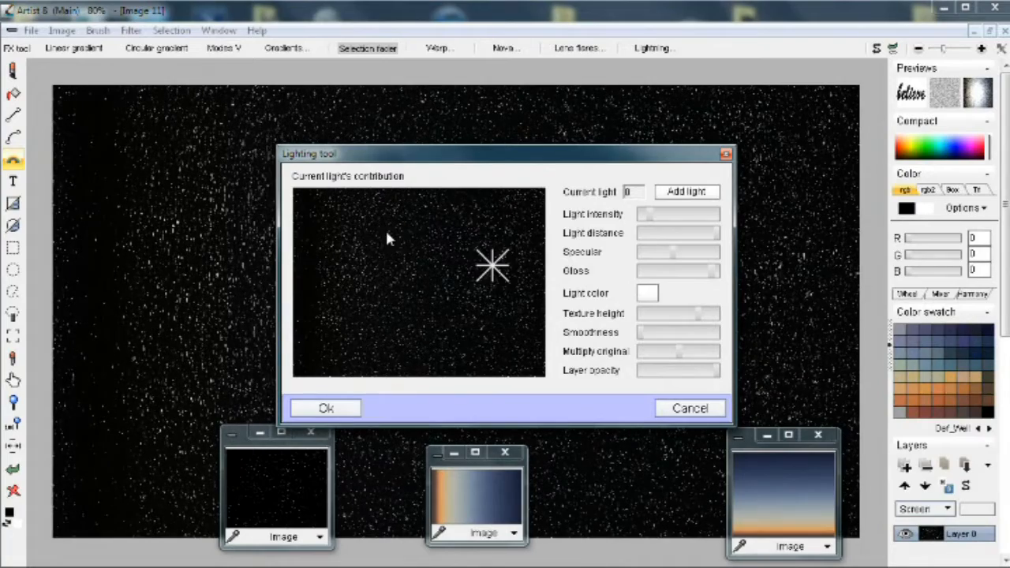
pyautogui.moveTo(371, 154); pyautogui.dragTo(730, 165)
pyautogui.moveTo(843, 276); pyautogui.dragTo(717, 244)
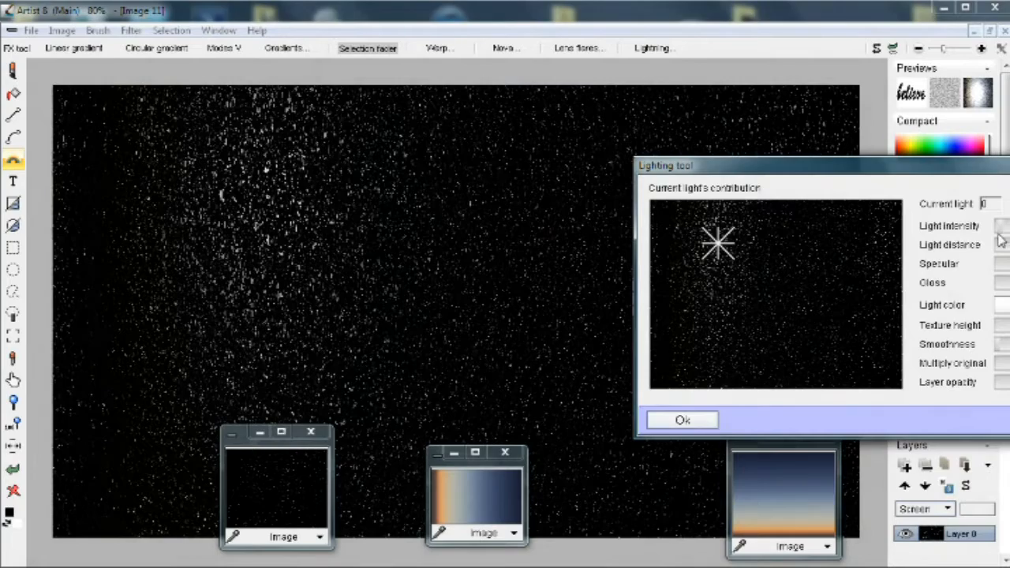
pyautogui.moveTo(892, 246); pyautogui.dragTo(821, 273)
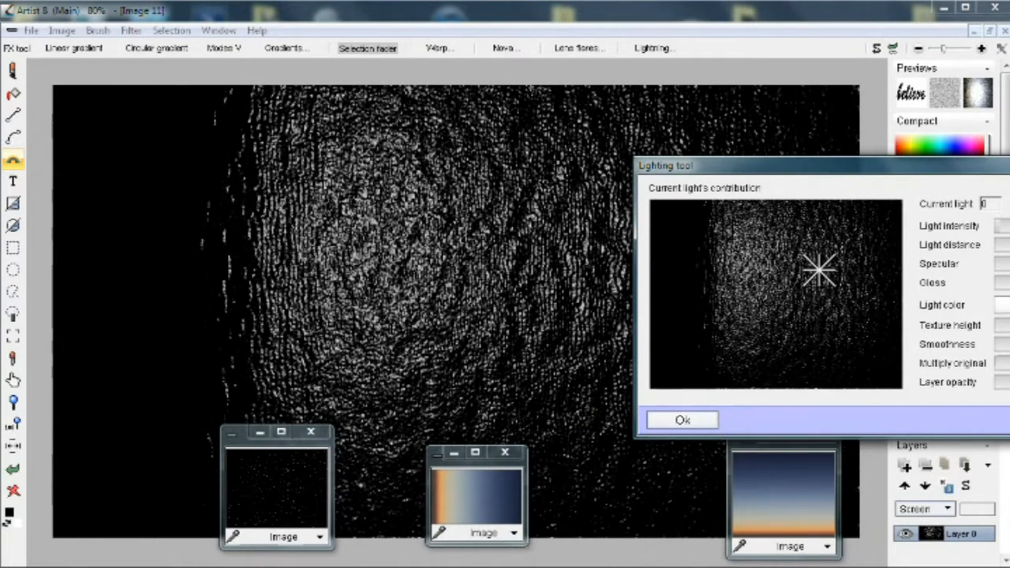
# Reduce the texture smoothness to its minimum and raise the light intensity
pyautogui.moveTo(1007, 344); pyautogui.dragTo(966, 345)
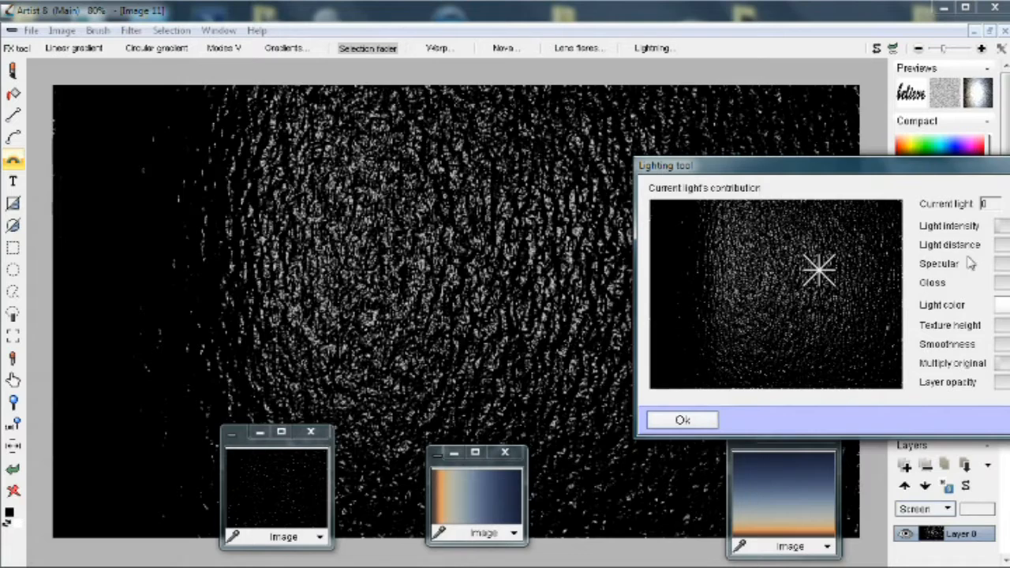
pyautogui.moveTo(1009, 345); pyautogui.dragTo(986, 345)
pyautogui.moveTo(1001, 228); pyautogui.dragTo(1009, 227)
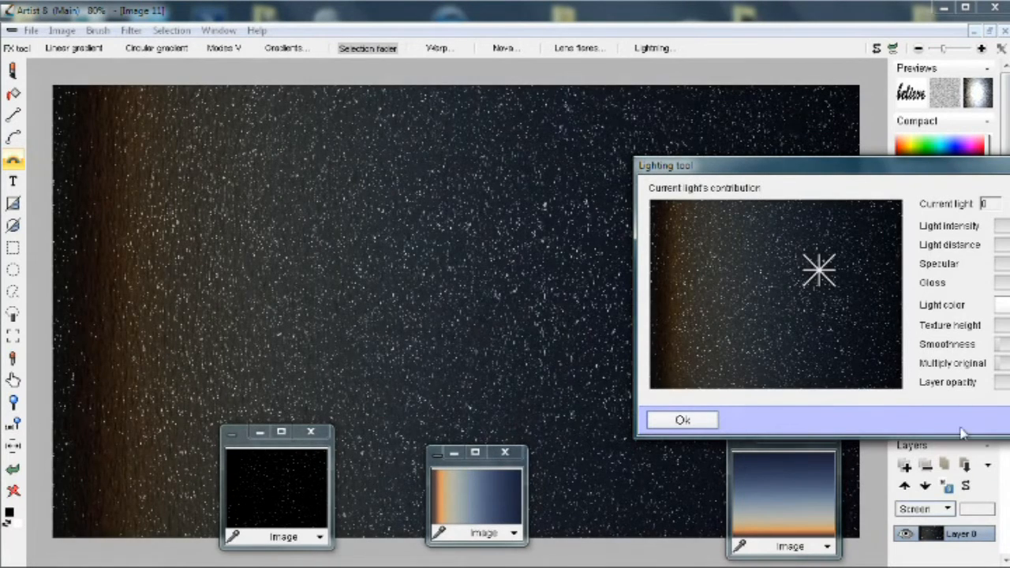
# Set Multiply original to its minimum and reduce the light distance to concentrate the light into a small glow
pyautogui.moveTo(1001, 363); pyautogui.dragTo(959, 367)
pyautogui.moveTo(1007, 266); pyautogui.dragTo(921, 251)
pyautogui.moveTo(1009, 248)
pyautogui.mouseDown()
pyautogui.moveTo(975, 248)
pyautogui.moveTo(1009, 248)
pyautogui.moveTo(985, 249)
pyautogui.moveTo(1005, 248)
pyautogui.moveTo(995, 243)
pyautogui.mouseUp()
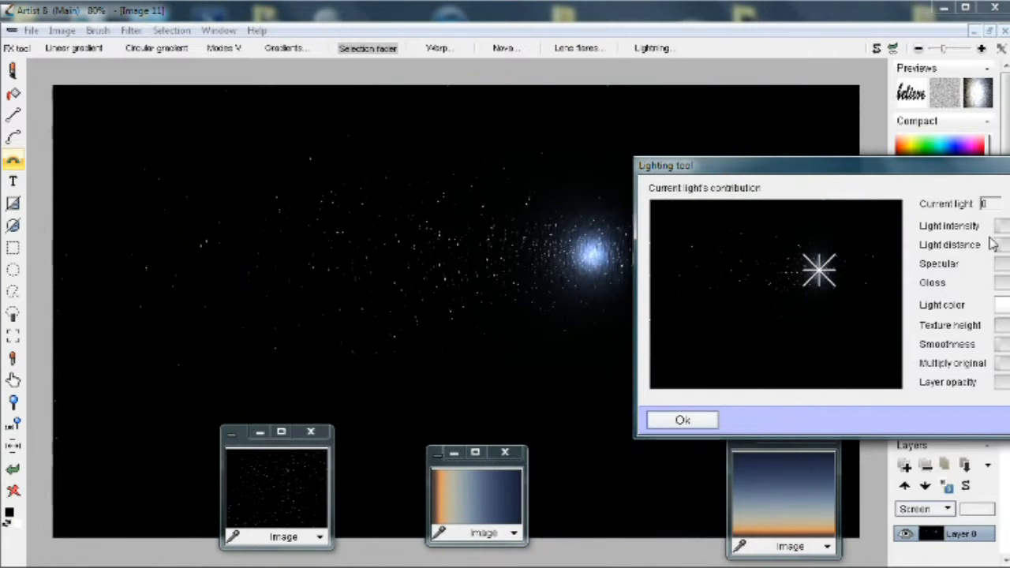
# Move the light to near the centre of the preview and slightly increase its distance to soften the bright core
pyautogui.moveTo(705, 257); pyautogui.dragTo(735, 293)
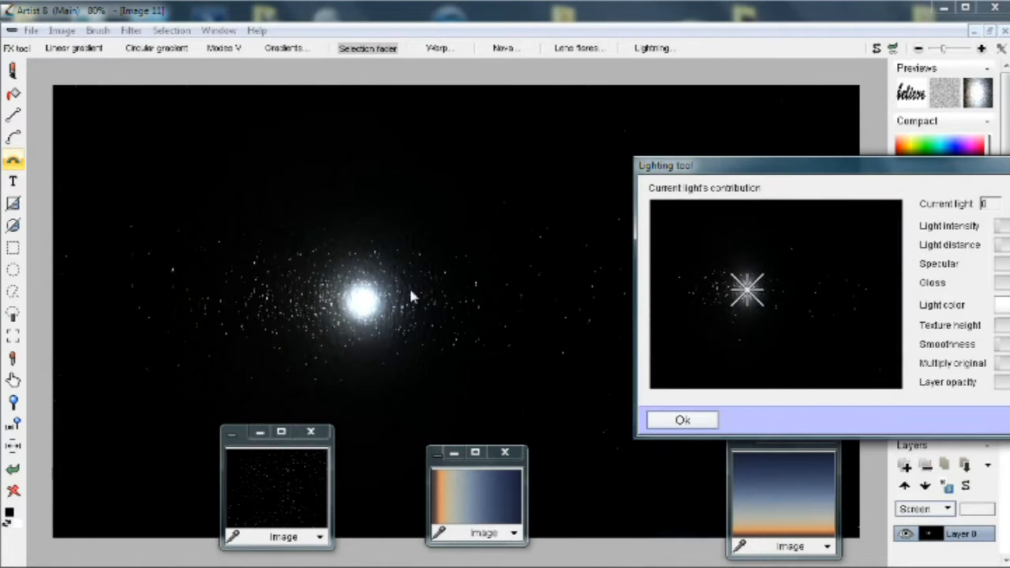
pyautogui.moveTo(719, 292); pyautogui.dragTo(740, 277)
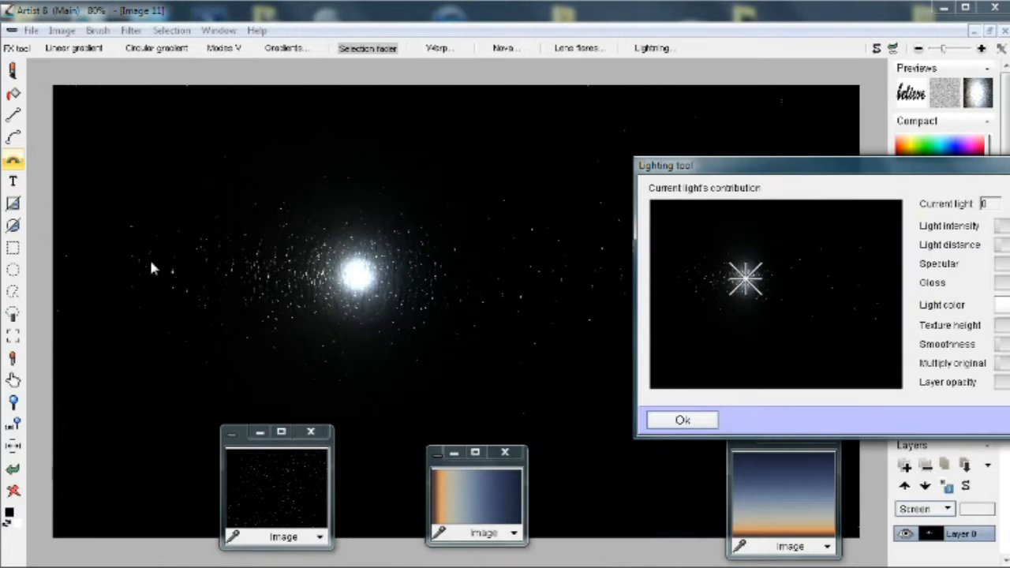
pyautogui.moveTo(1001, 248); pyautogui.dragTo(1002, 253)
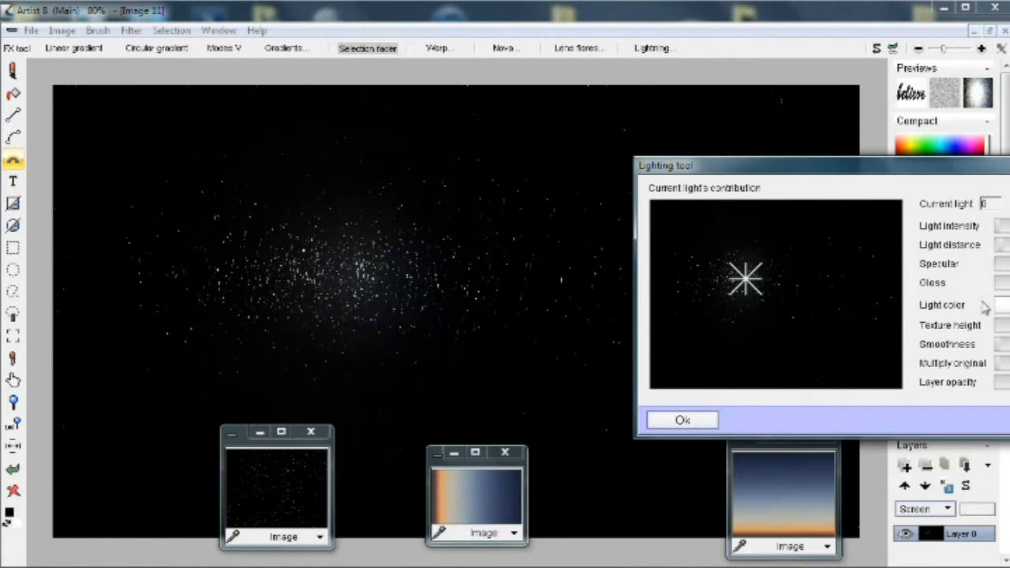
pyautogui.moveTo(791, 288); pyautogui.dragTo(782, 293)
pyautogui.moveTo(810, 167); pyautogui.dragTo(756, 148)
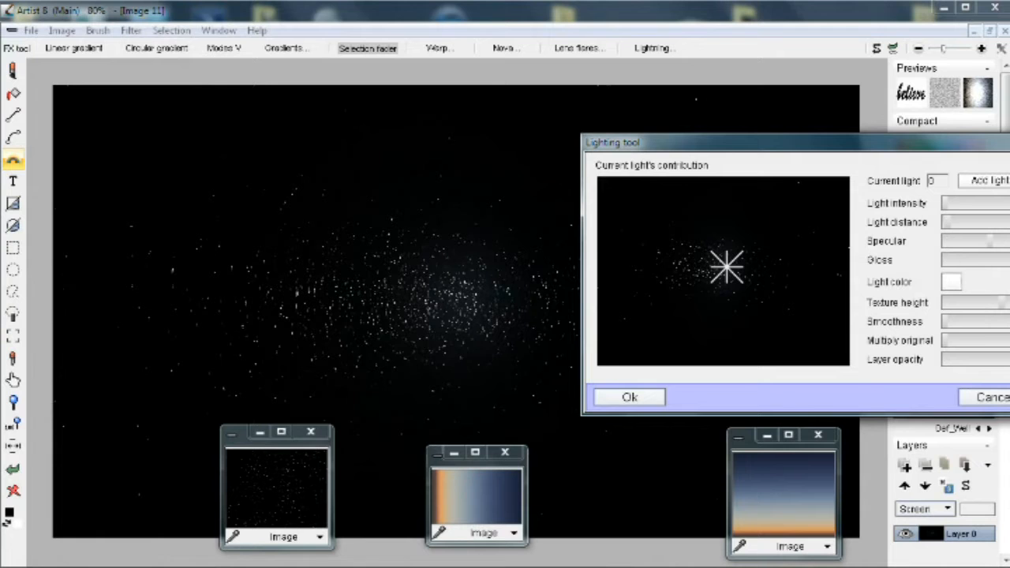
# Adjust light intensity and increase light distance to spread the sparkles over the canvas, and shift the light right of centre
pyautogui.click(953, 207)
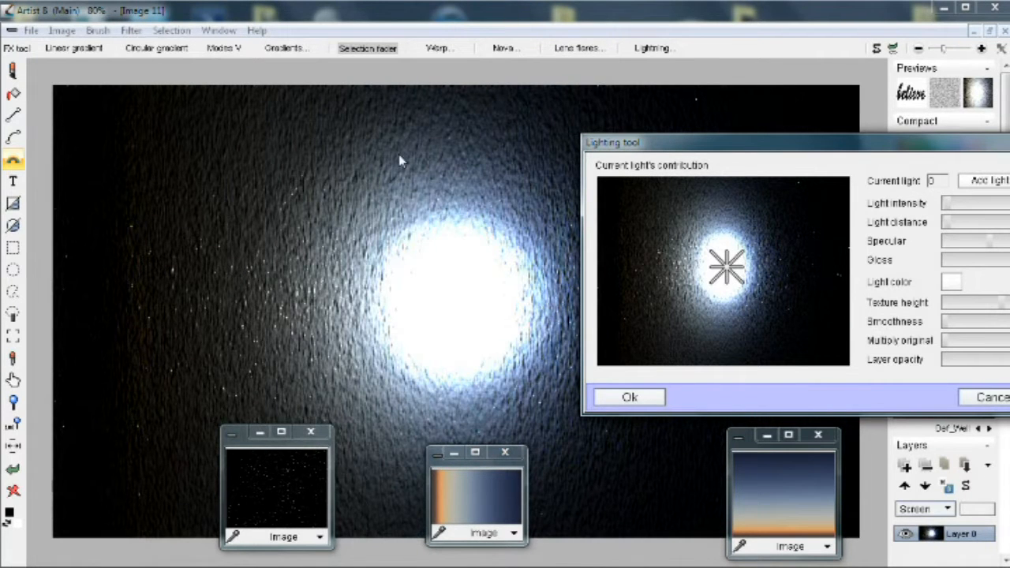
pyautogui.click(964, 224)
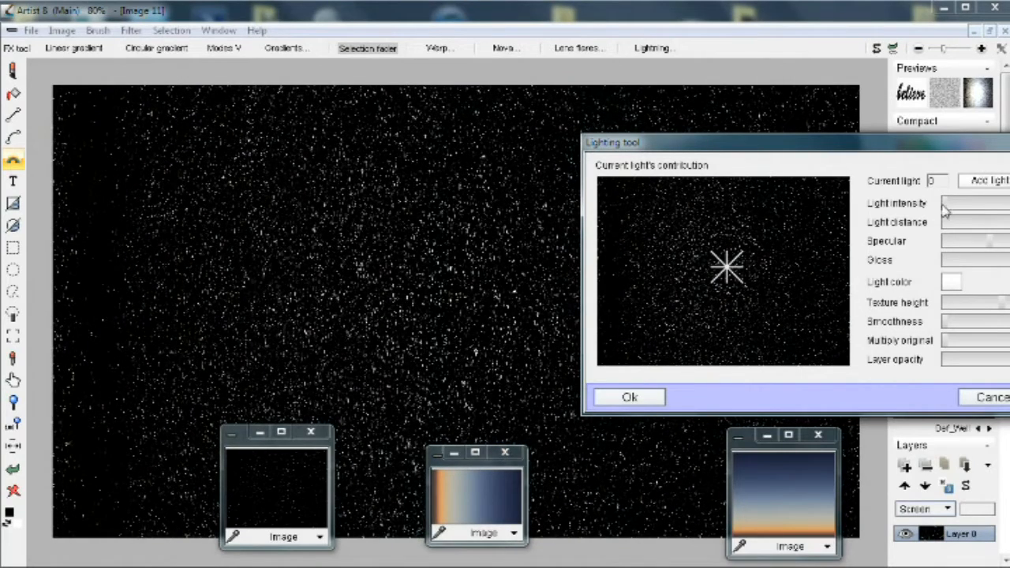
pyautogui.moveTo(726, 269)
pyautogui.mouseDown()
pyautogui.moveTo(676, 261)
pyautogui.moveTo(751, 274)
pyautogui.moveTo(750, 254)
pyautogui.moveTo(748, 262)
pyautogui.mouseUp()
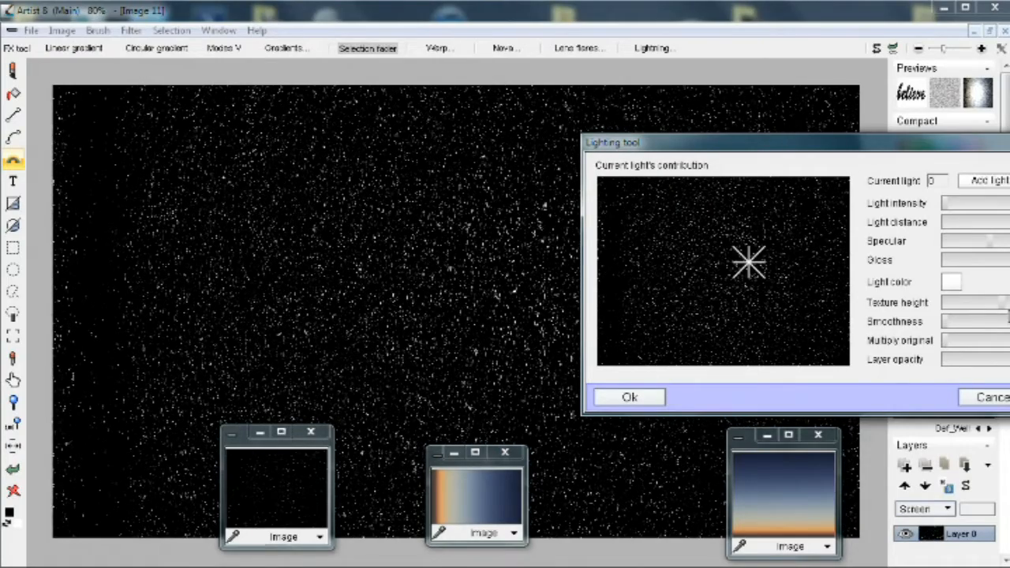
# Lower the texture height slightly, set light distance to mid-range, reposition the light and apply the lighting effect
pyautogui.moveTo(993, 308)
pyautogui.mouseDown()
pyautogui.moveTo(947, 312)
pyautogui.moveTo(1007, 310)
pyautogui.mouseUp()
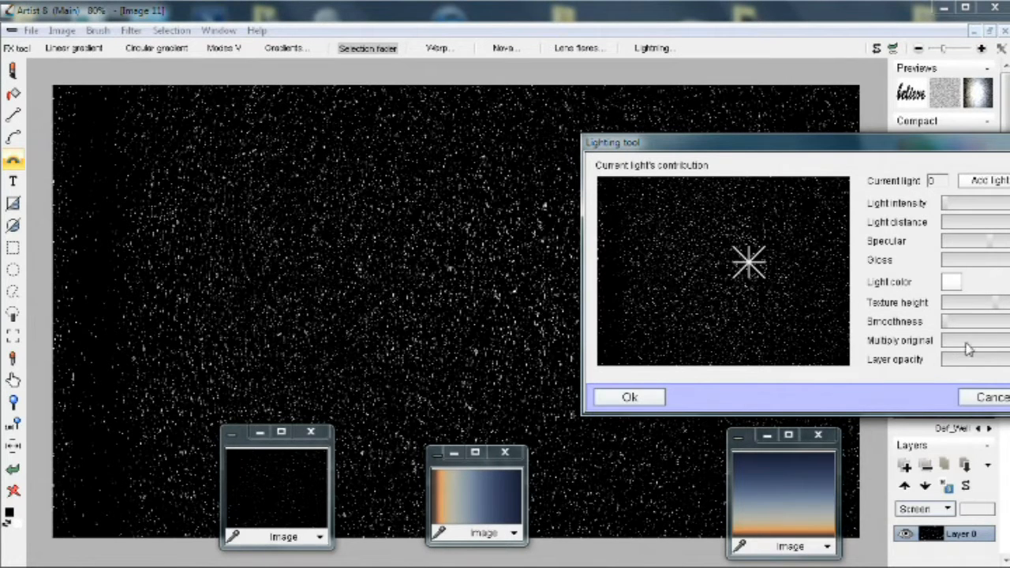
pyautogui.moveTo(816, 321); pyautogui.dragTo(808, 245)
pyautogui.moveTo(956, 210); pyautogui.dragTo(984, 229)
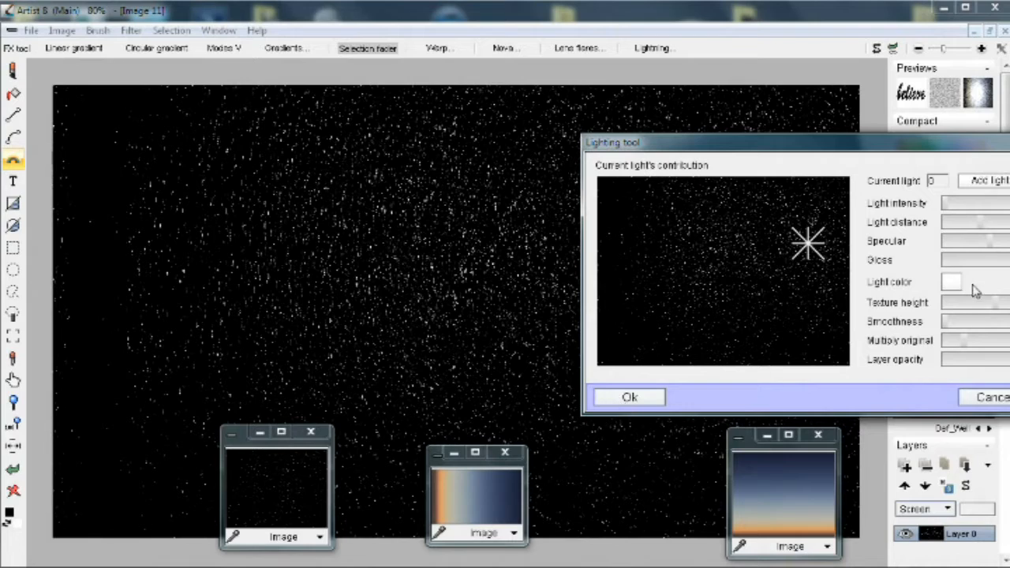
pyautogui.moveTo(726, 266); pyautogui.dragTo(767, 259)
pyautogui.click(635, 398)
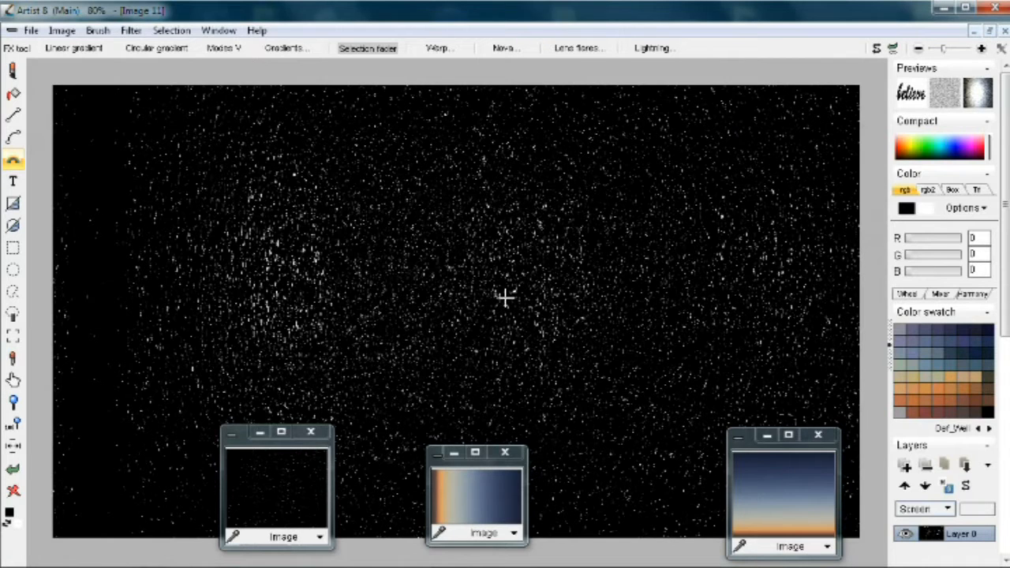
# Store a copy of the starfield image and place its thumbnail at the canvas's lower-left corner
pyautogui.click(62, 30)
pyautogui.click(71, 135)
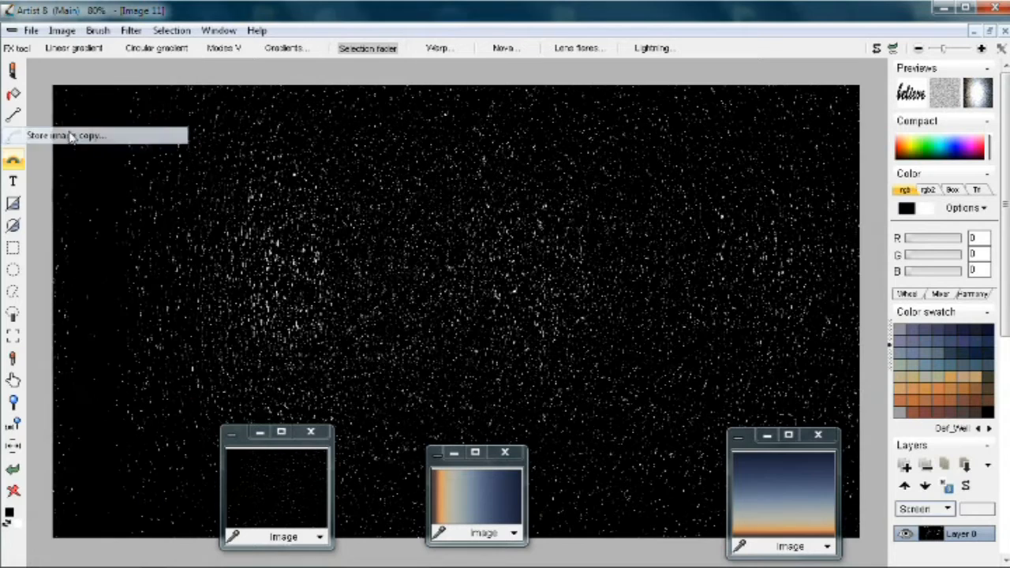
pyautogui.moveTo(118, 115); pyautogui.dragTo(69, 489)
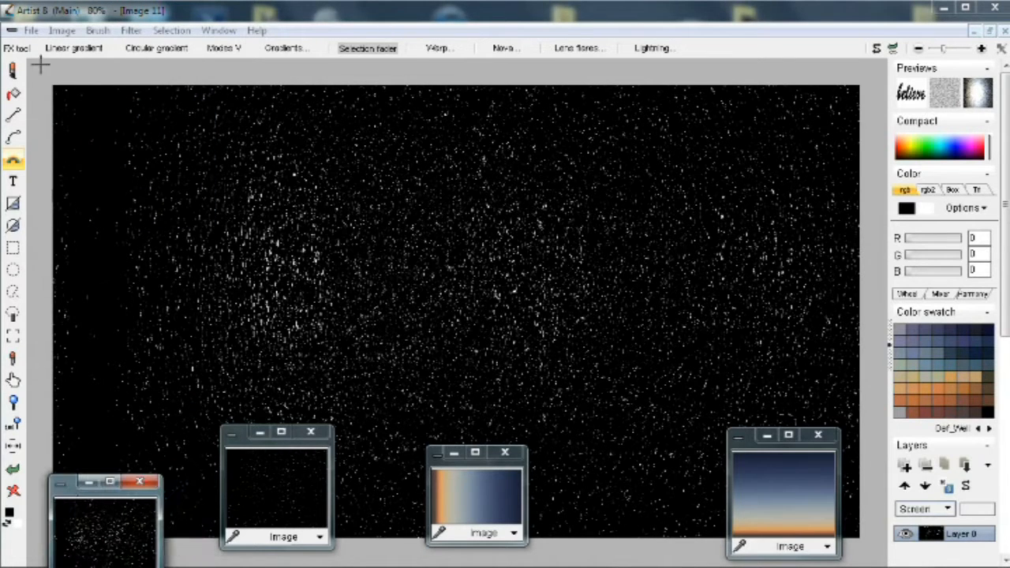
# Dim the starfield by lowering its Value to 67 and Brightness to 71
pyautogui.click(131, 30)
pyautogui.moveTo(108, 78)
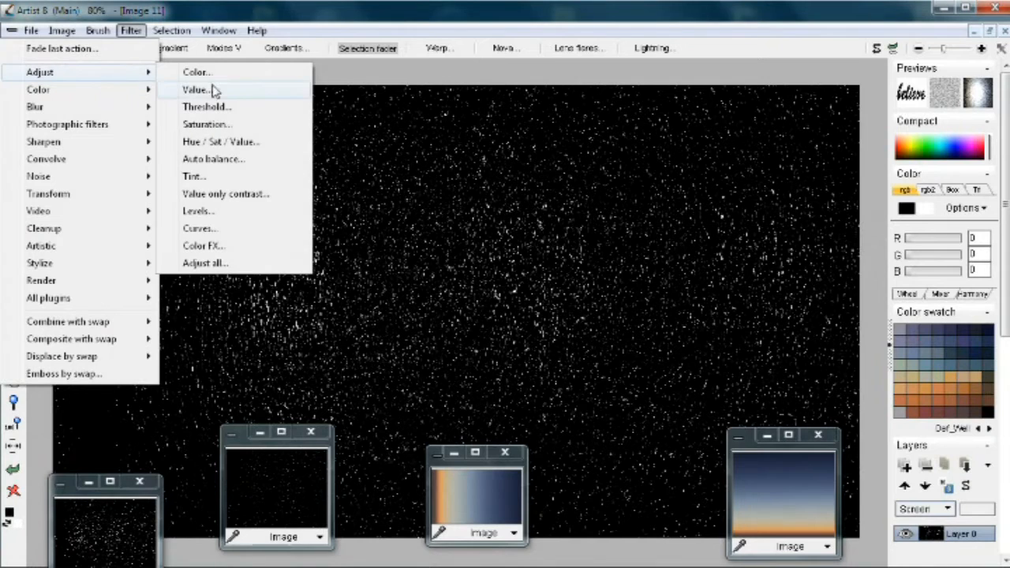
pyautogui.click(342, 89)
pyautogui.moveTo(628, 236); pyautogui.dragTo(621, 263)
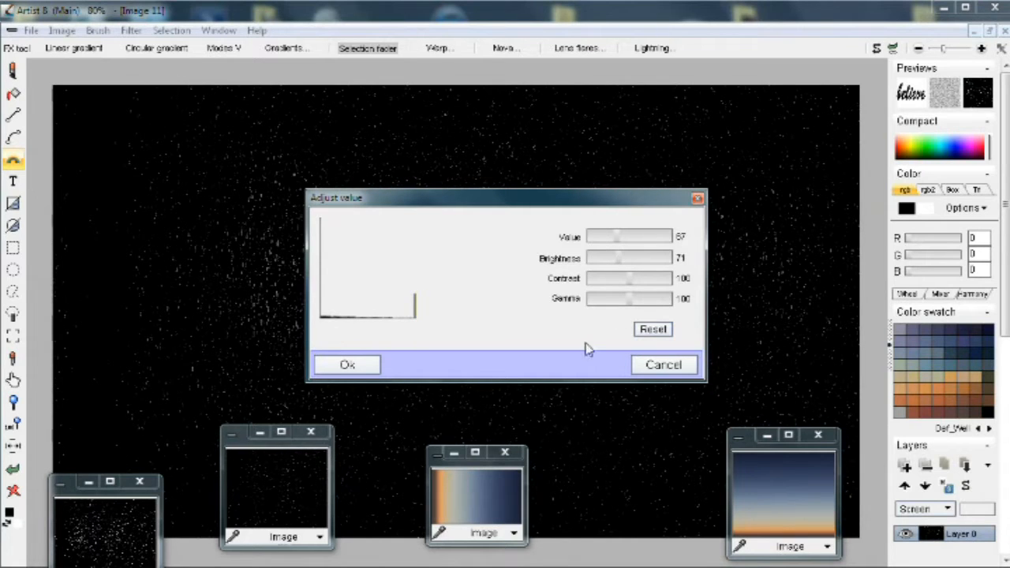
pyautogui.click(363, 371)
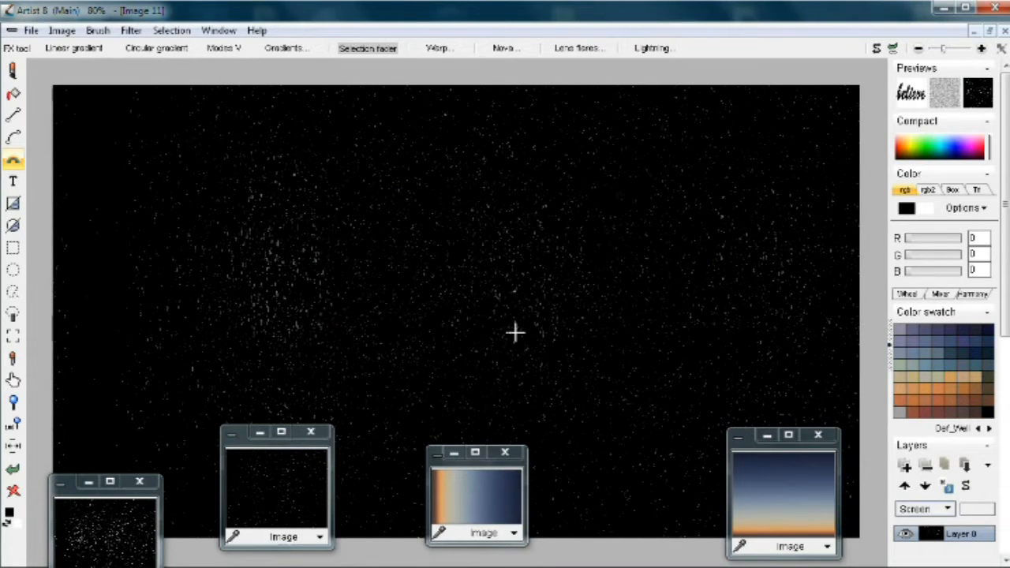
# Load the earlier stored dim starfield, close the brighter starfield's stored copy, and move the remaining starfield thumbnail toward the canvas's lower-left corner
pyautogui.click(282, 490)
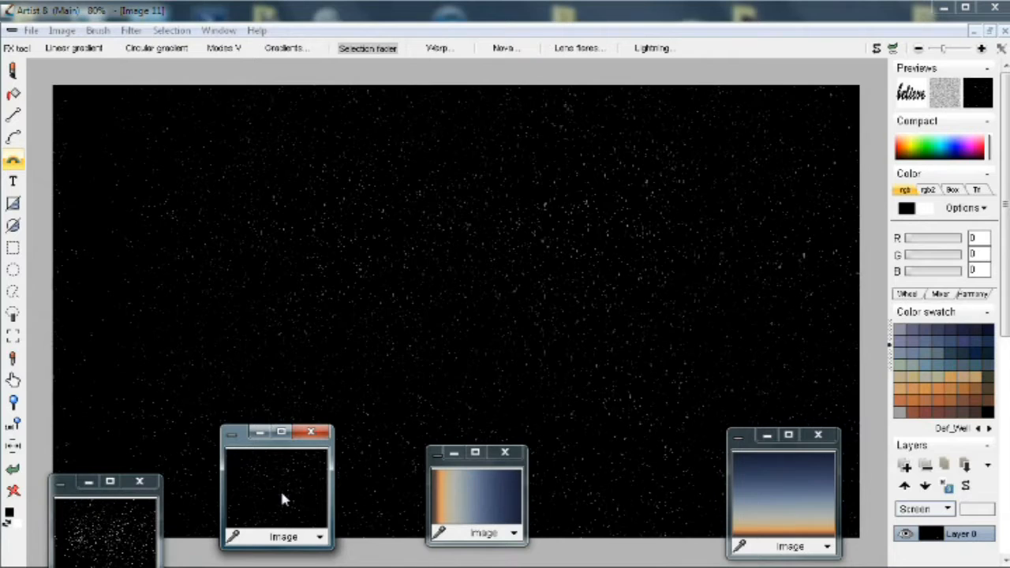
pyautogui.moveTo(243, 448); pyautogui.dragTo(213, 469)
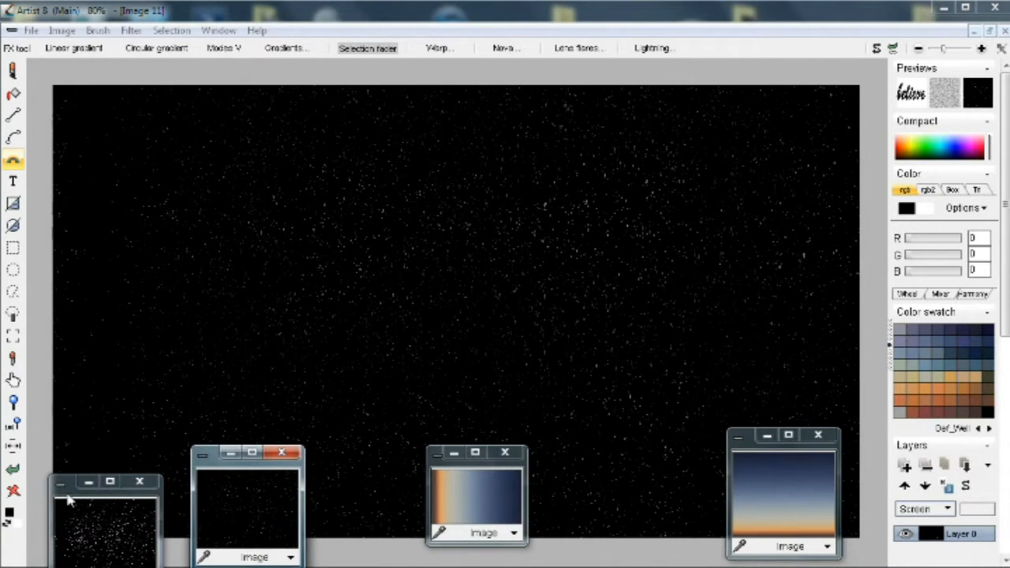
pyautogui.click(139, 481)
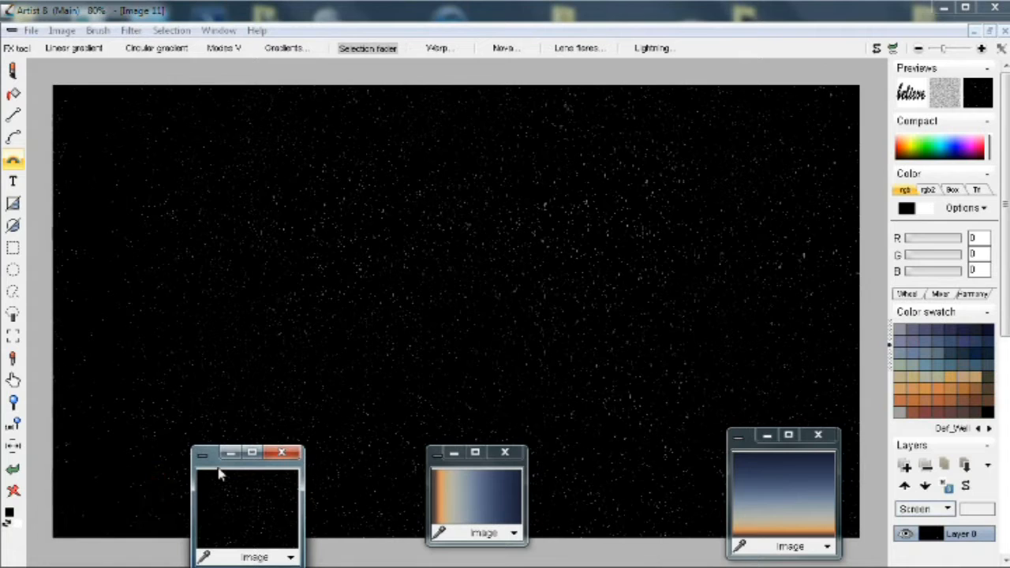
pyautogui.moveTo(212, 455); pyautogui.dragTo(153, 454)
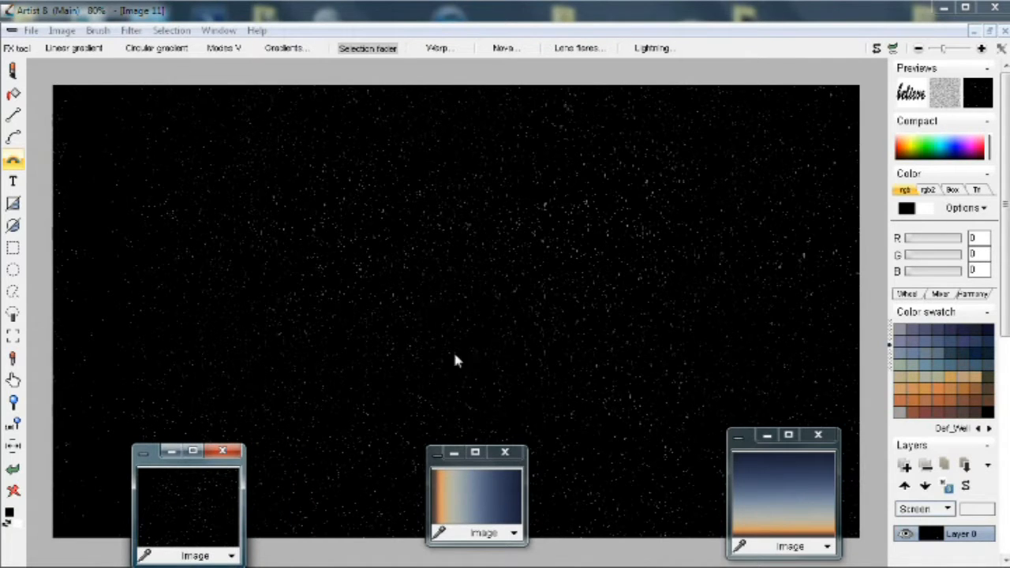
# Place the vertical sky gradient in the main image and the dim starfield in the swap image, and return to the main image
pyautogui.click(793, 502)
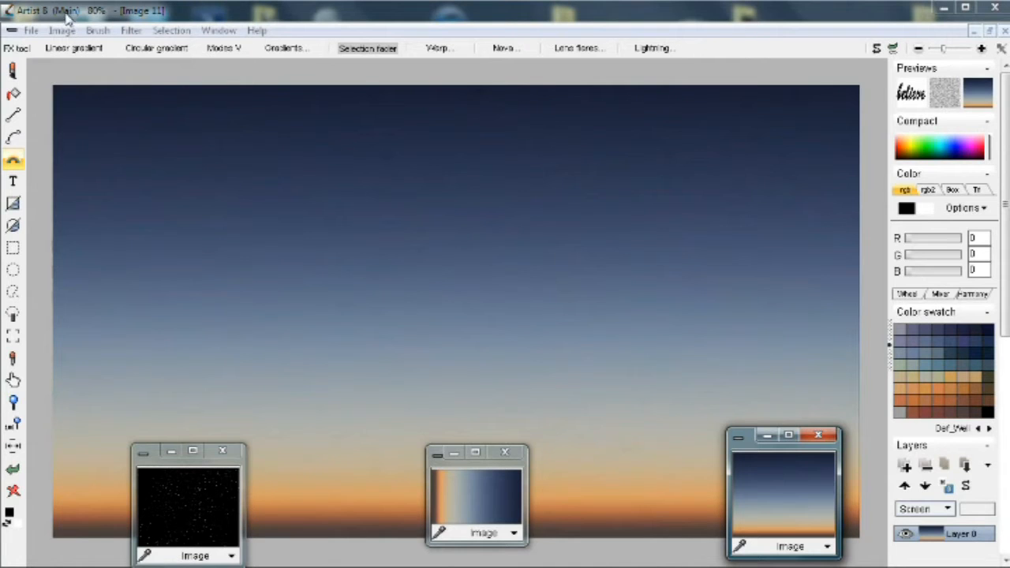
pyautogui.click(875, 49)
pyautogui.click(187, 508)
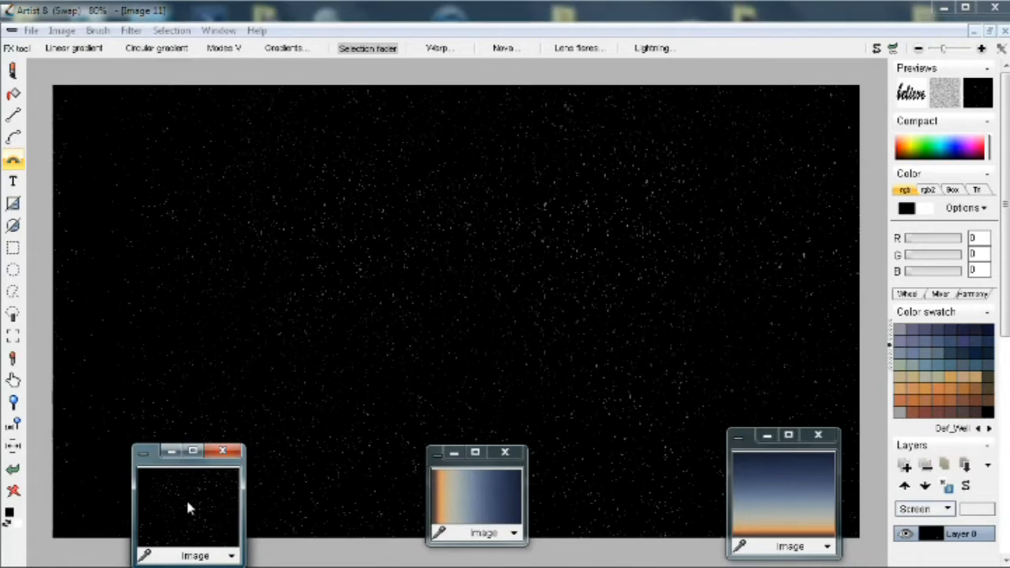
pyautogui.click(875, 49)
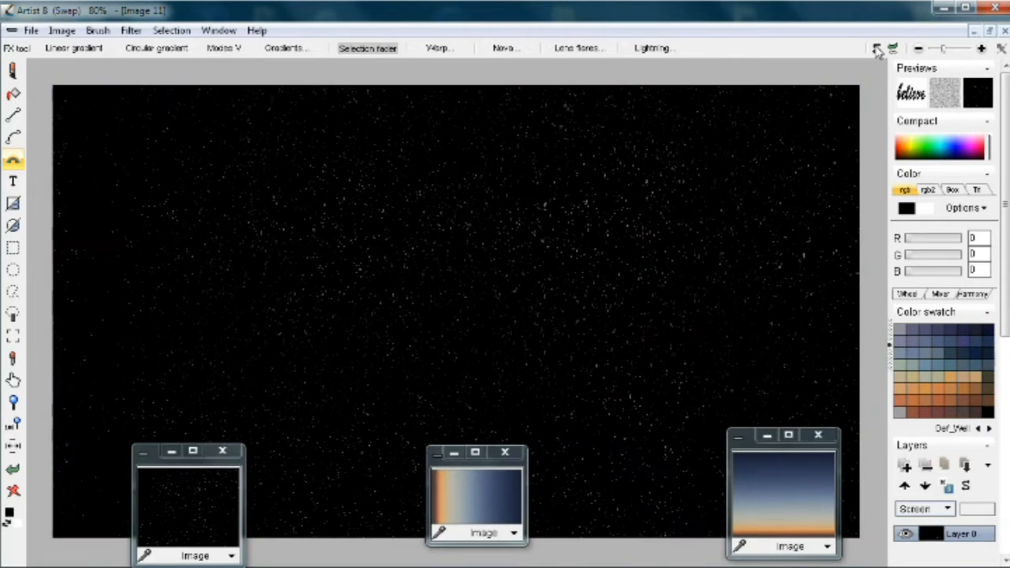
pyautogui.click(876, 49)
pyautogui.click(875, 49)
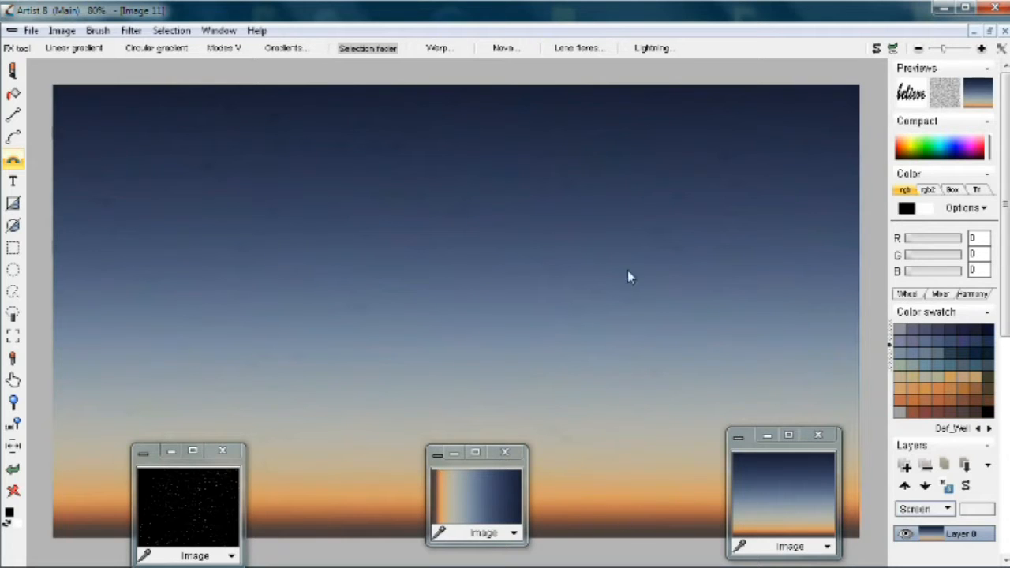
# Move the horizontal gradient thumbnail down beside the starfield thumbnail and briefly preview swap mixing of the stars over the sky
pyautogui.click(483, 470)
pyautogui.moveTo(481, 465); pyautogui.dragTo(321, 556)
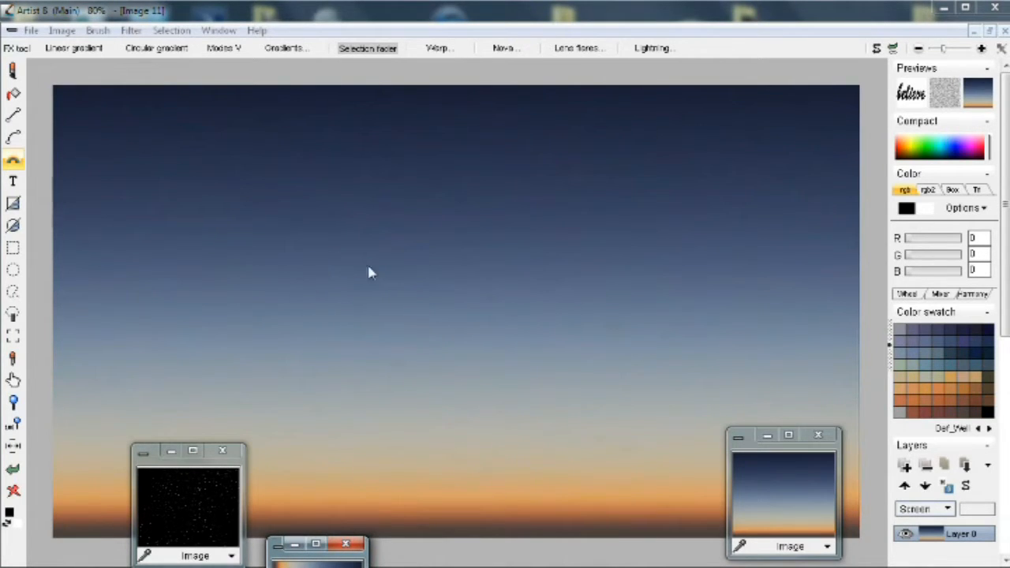
pyautogui.click(984, 94)
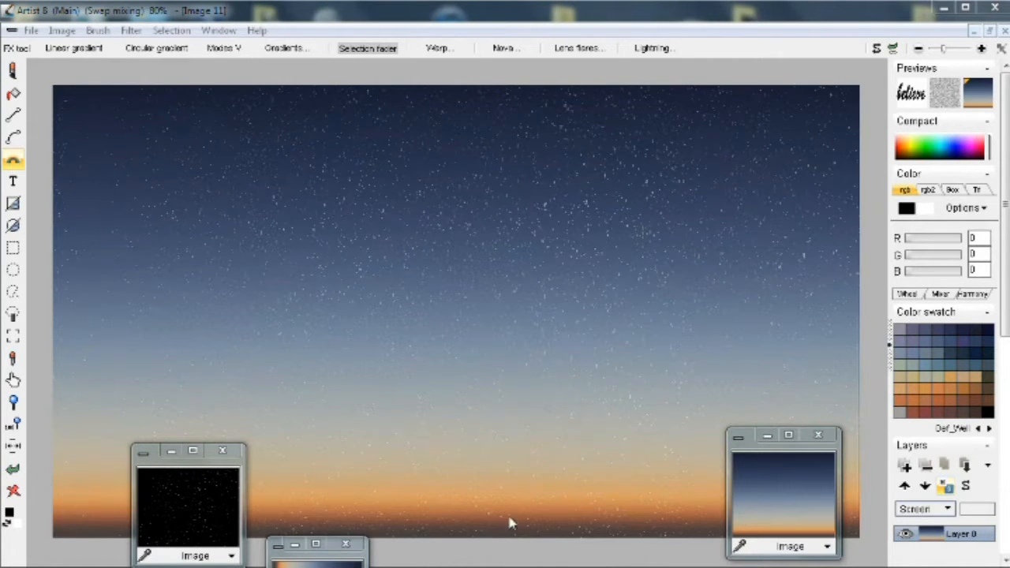
pyautogui.click(982, 94)
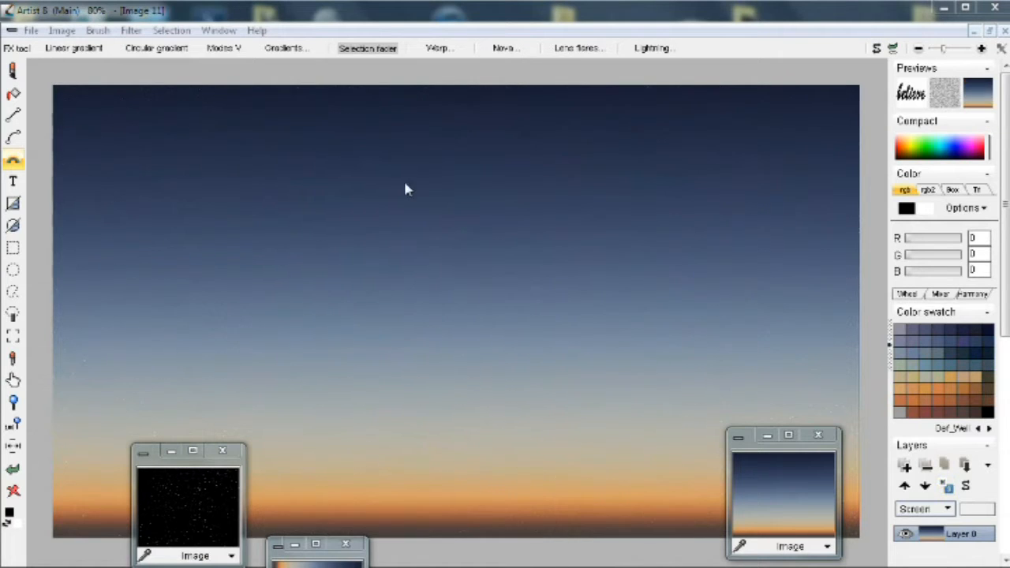
pyautogui.click(134, 32)
pyautogui.moveTo(110, 325)
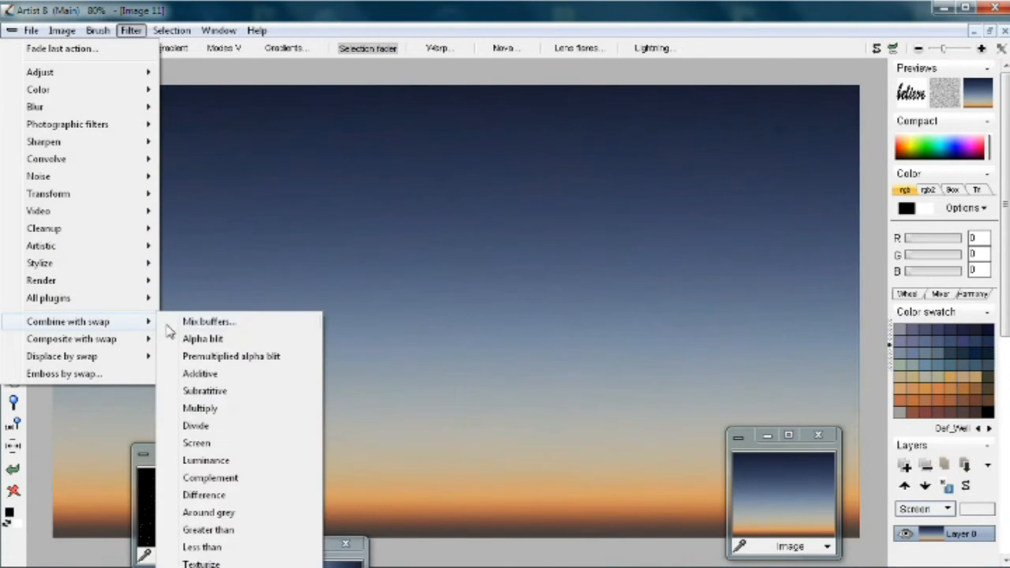
pyautogui.click(246, 326)
pyautogui.moveTo(477, 291); pyautogui.dragTo(502, 284)
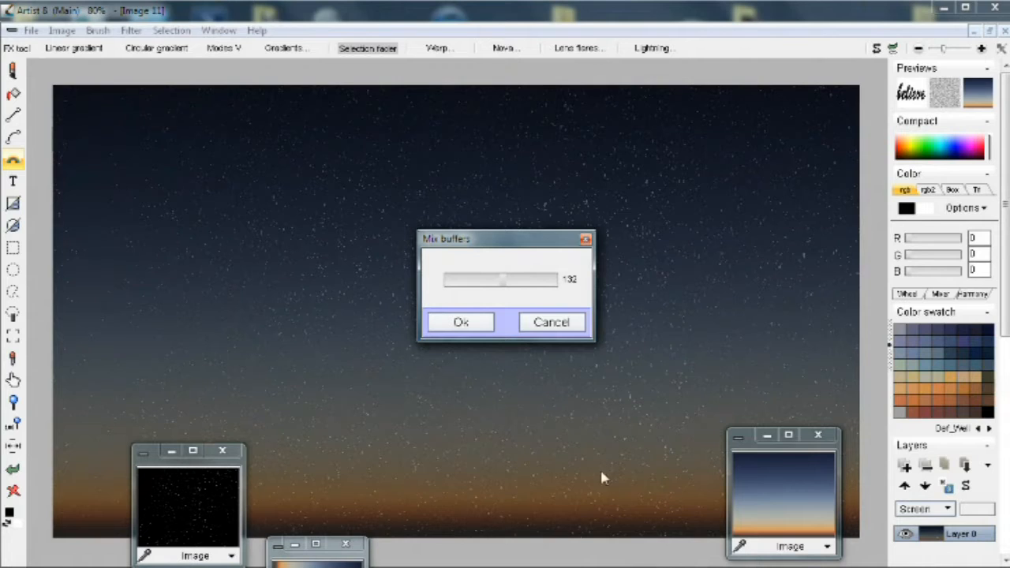
pyautogui.click(572, 323)
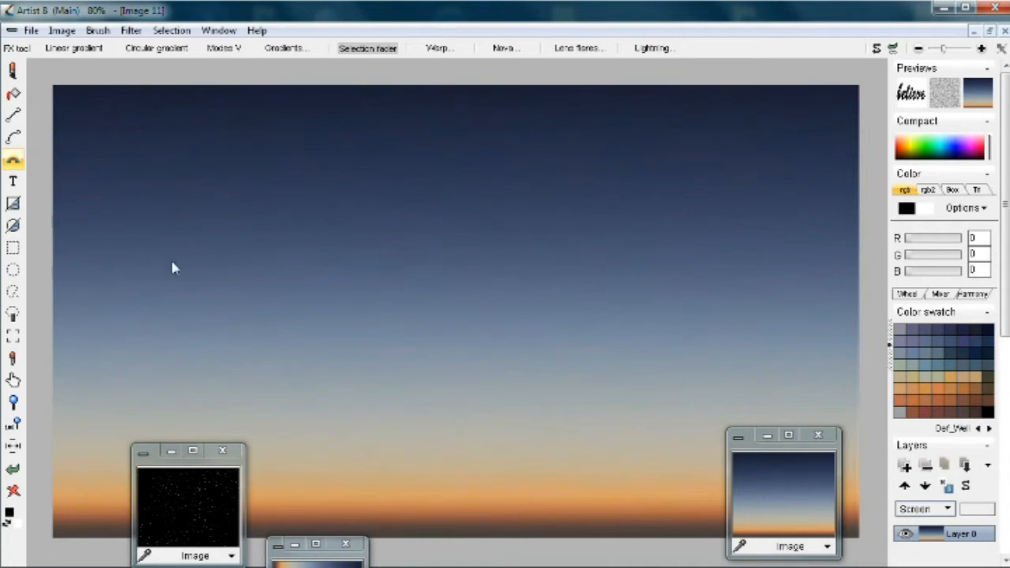
# Choose the Selection fader tool
pyautogui.click(13, 162)
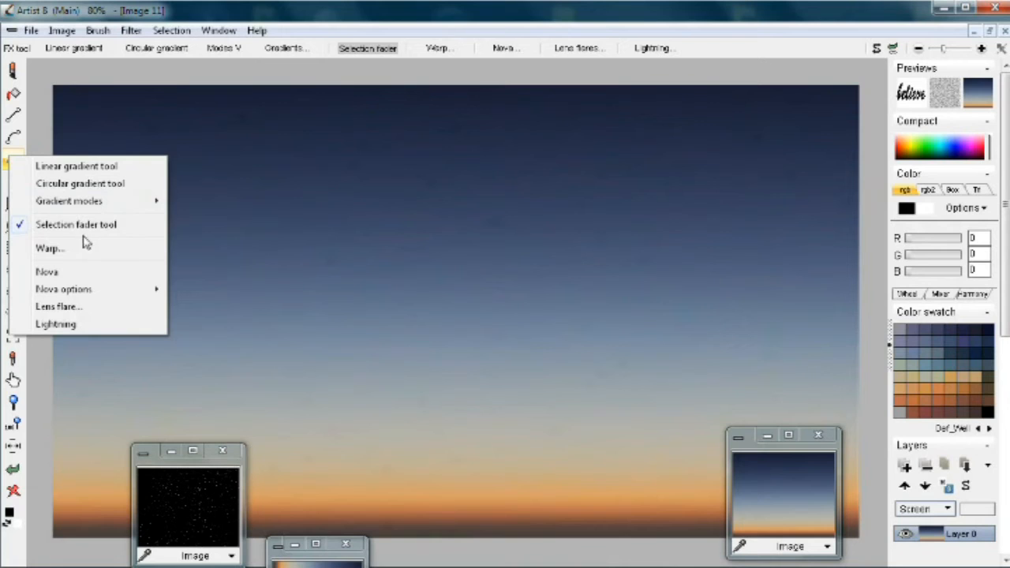
pyautogui.click(13, 158)
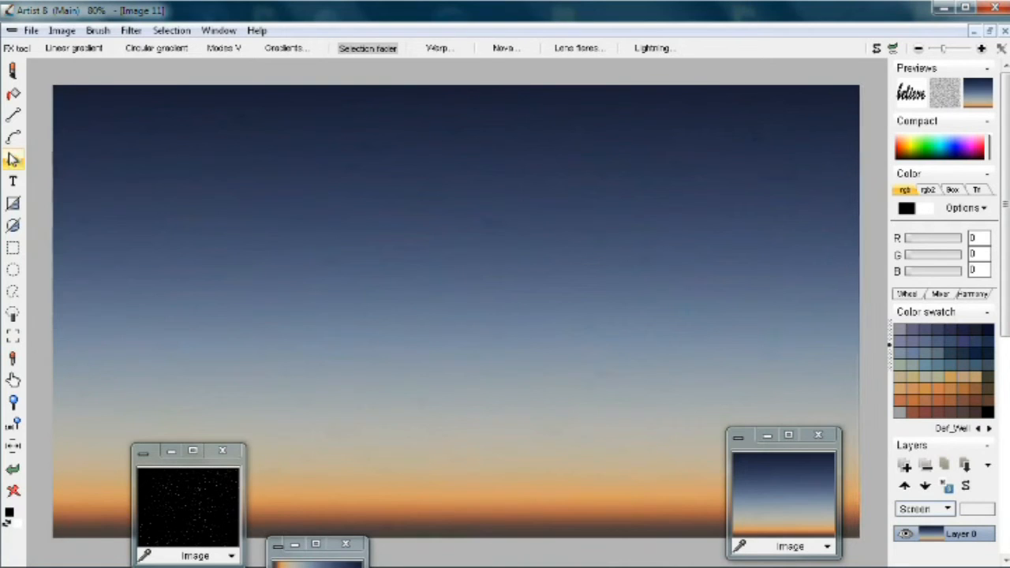
pyautogui.click(11, 162)
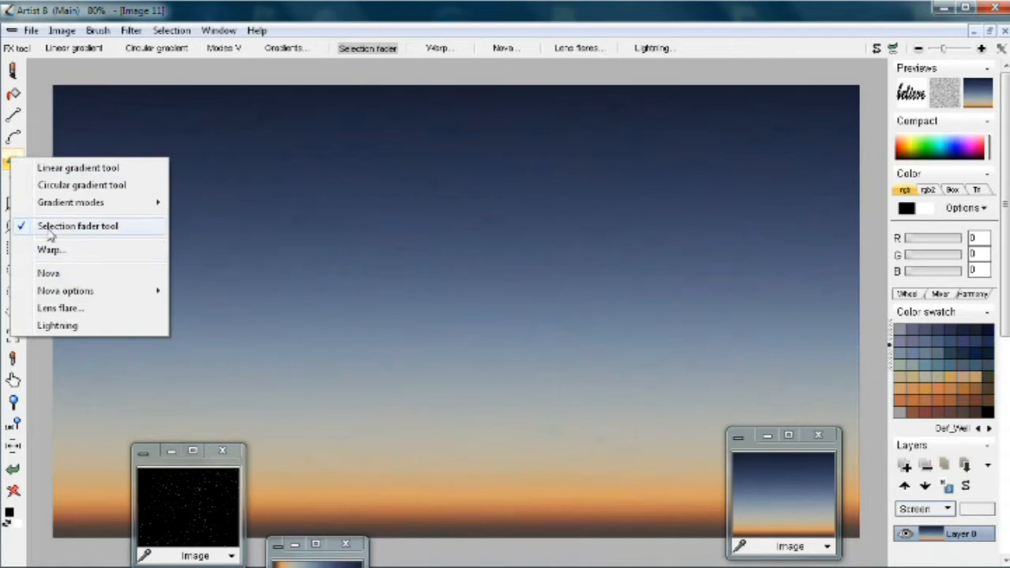
pyautogui.click(90, 227)
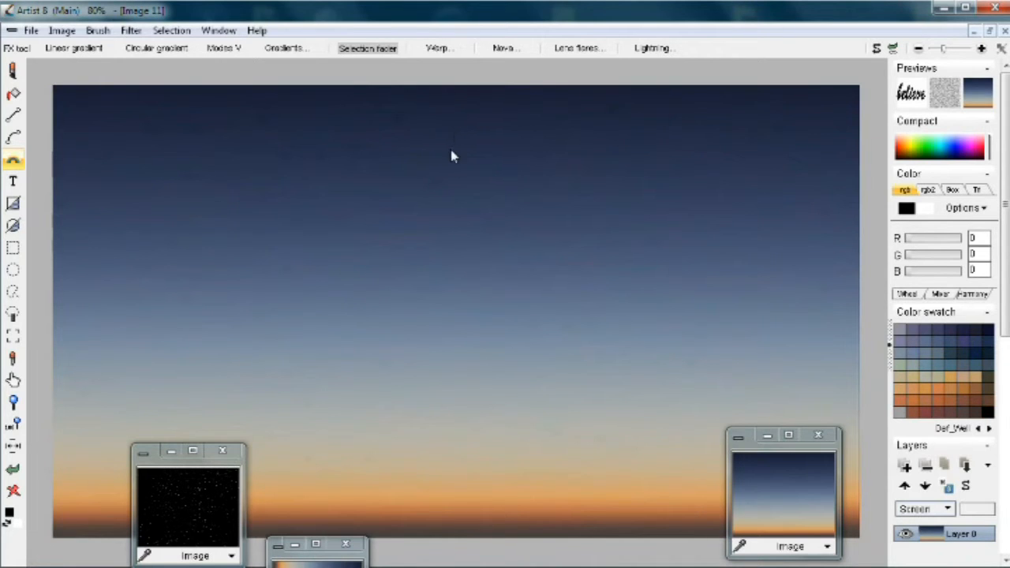
pyautogui.moveTo(451, 165); pyautogui.dragTo(460, 446)
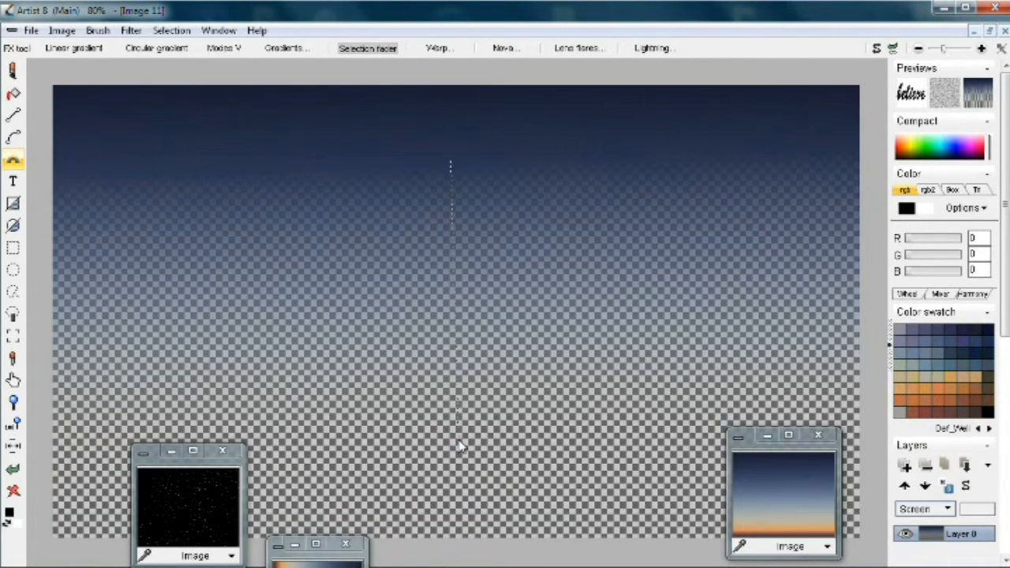
pyautogui.moveTo(461, 448); pyautogui.dragTo(462, 442)
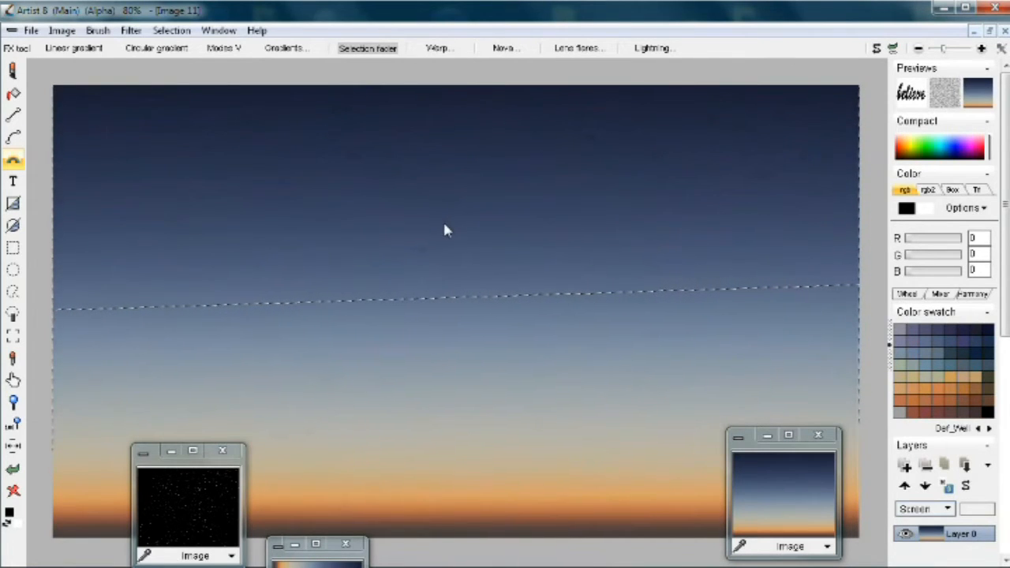
pyautogui.hotkey('ctrl', 'd')
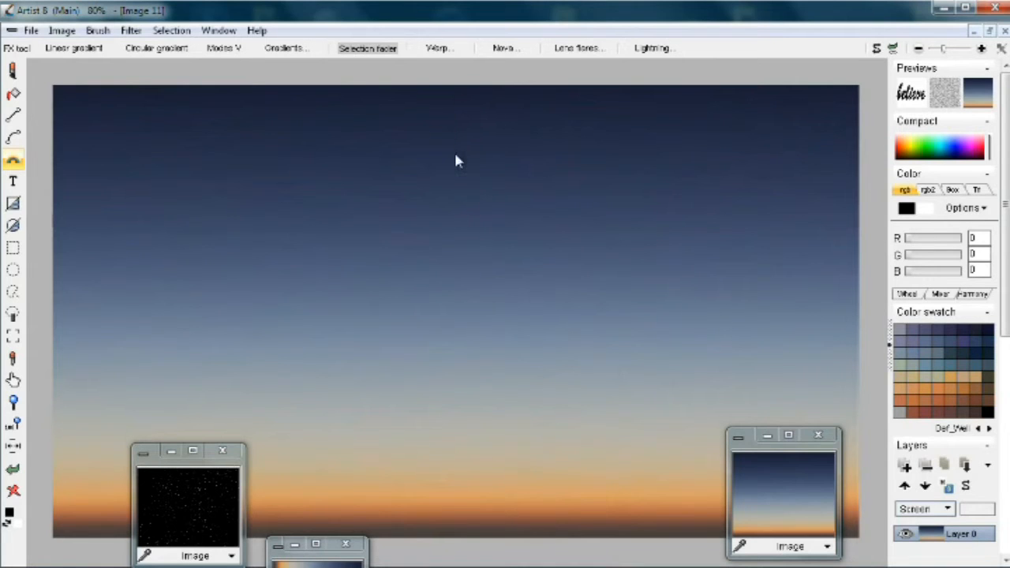
# Fade a vertical selection from near the sky's top to the canvas's lower edge and mix in the swap starfield at 180
pyautogui.moveTo(456, 120); pyautogui.dragTo(470, 529)
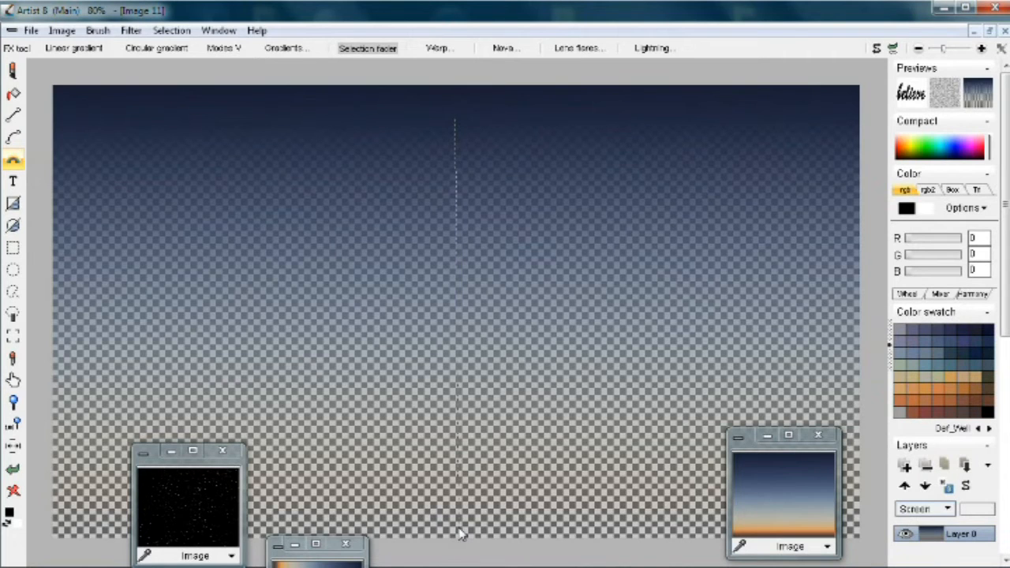
pyautogui.moveTo(462, 534); pyautogui.dragTo(459, 532)
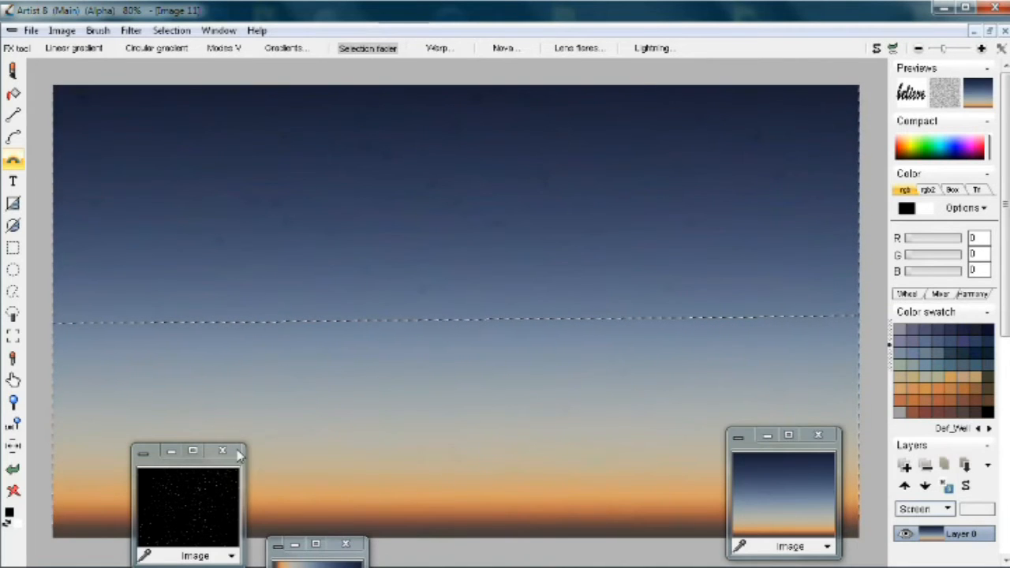
pyautogui.click(131, 30)
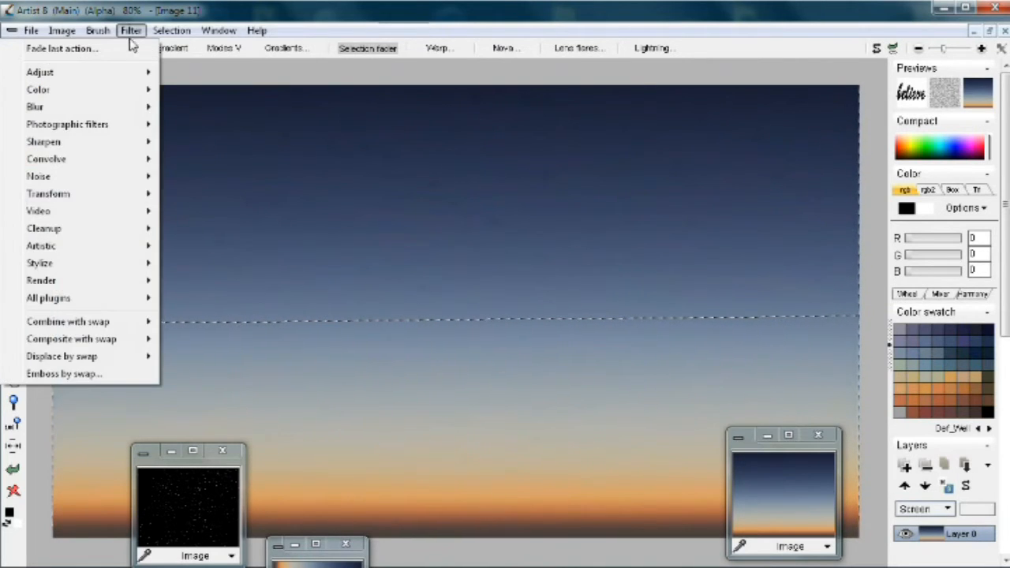
pyautogui.moveTo(101, 320)
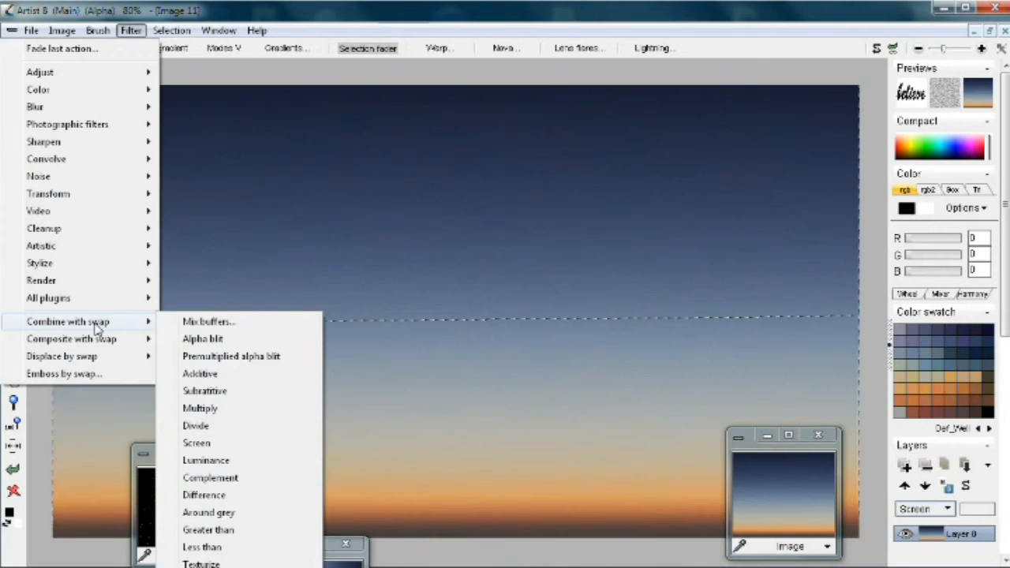
pyautogui.click(237, 322)
pyautogui.moveTo(512, 282); pyautogui.dragTo(422, 281)
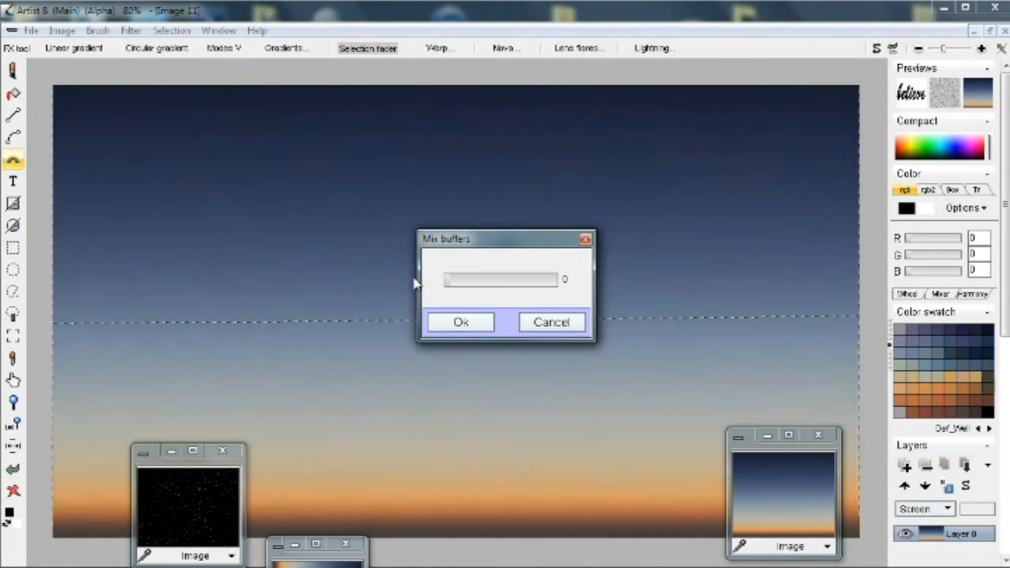
pyautogui.moveTo(448, 282); pyautogui.dragTo(550, 280)
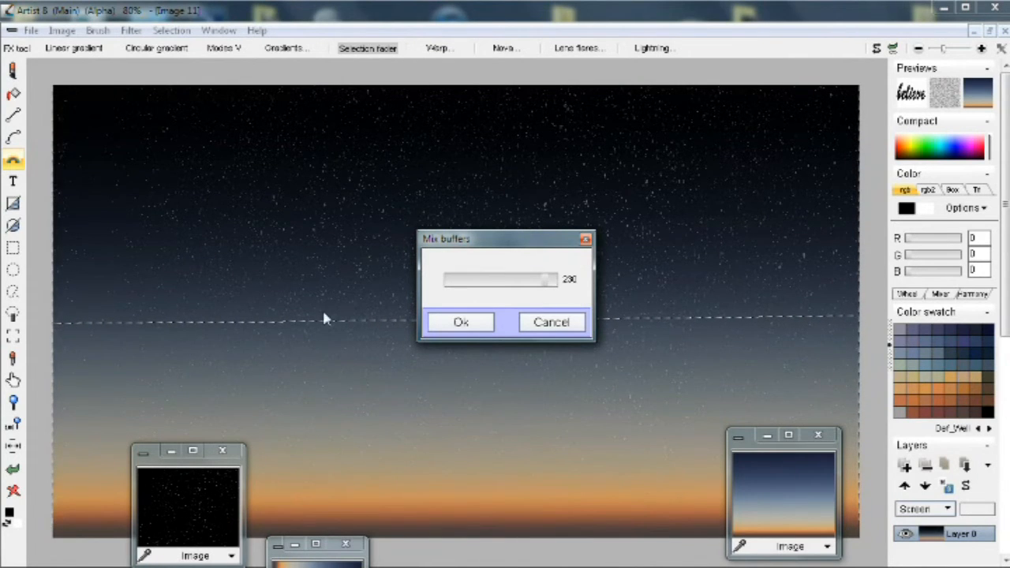
pyautogui.moveTo(549, 282); pyautogui.dragTo(526, 287)
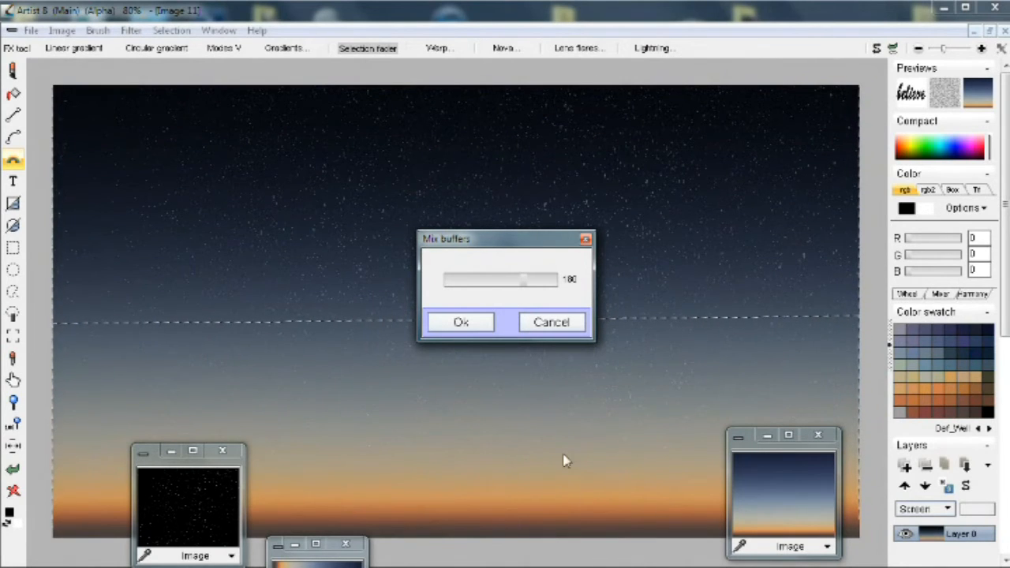
pyautogui.click(464, 324)
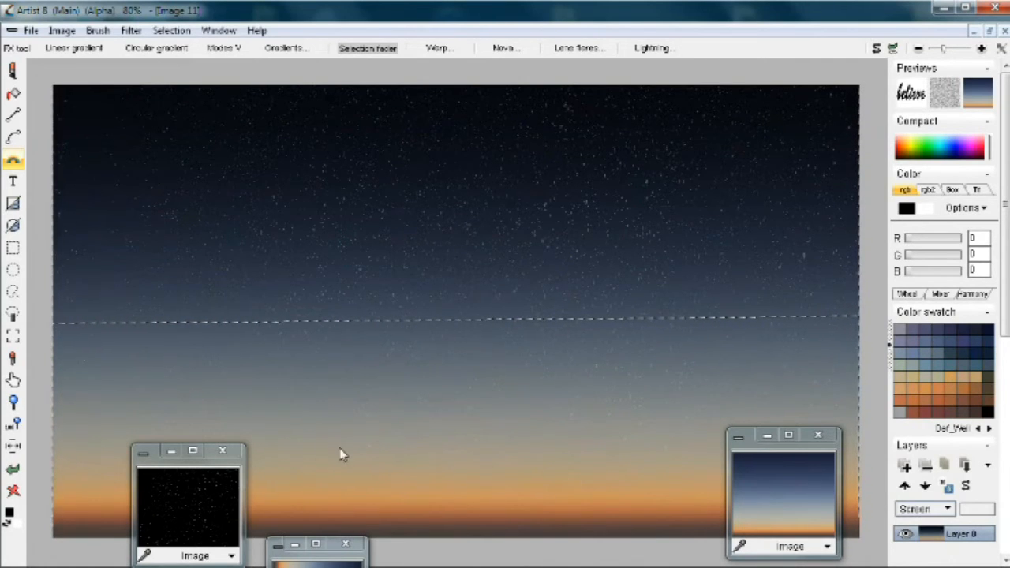
# Clear the selection and examine the blended stars close up before returning to a full view of the image
pyautogui.hotkey('ctrl', 'd')
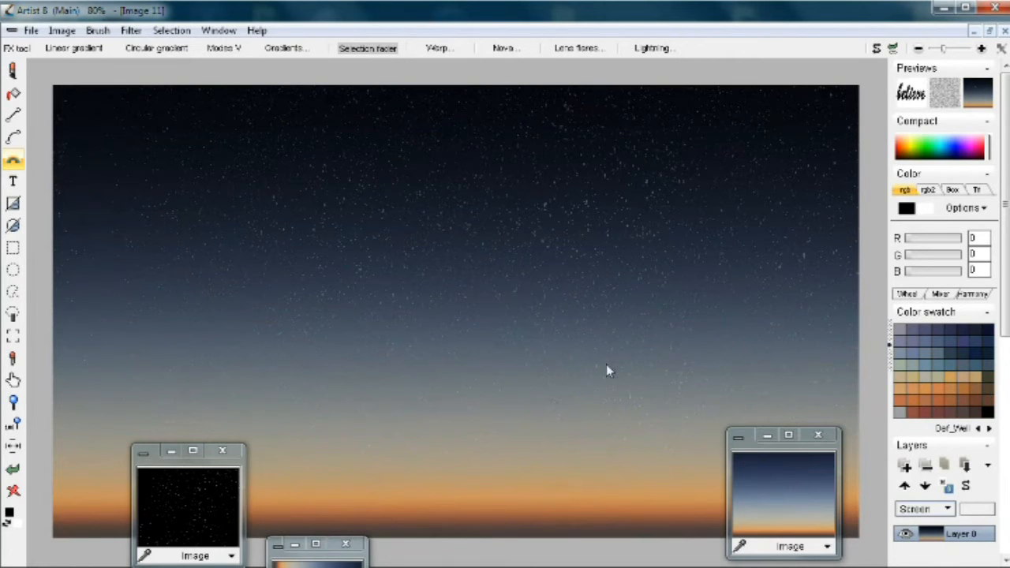
pyautogui.moveTo(450, 268); pyautogui.dragTo(357, 232)
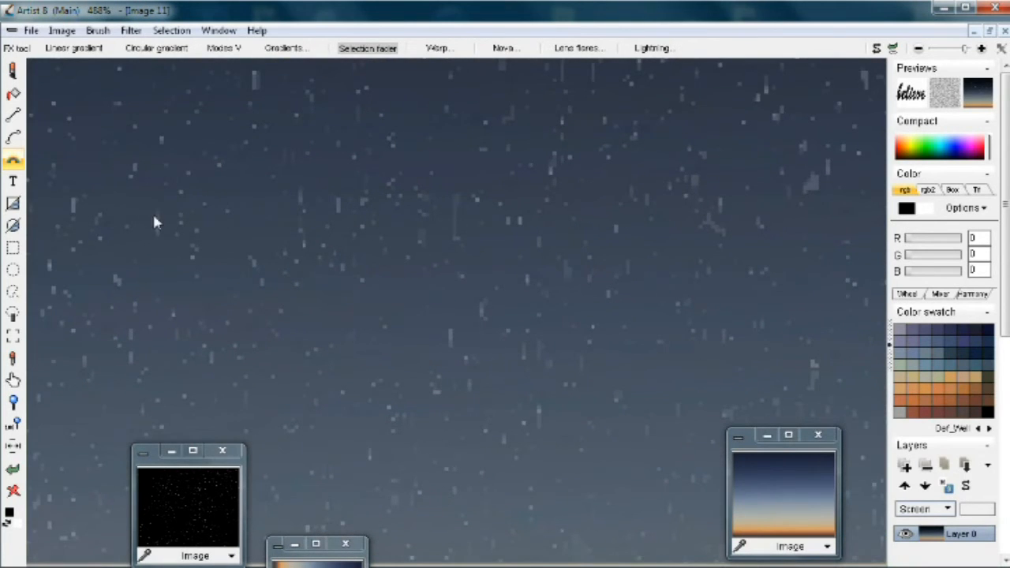
pyautogui.moveTo(729, 290); pyautogui.dragTo(584, 300)
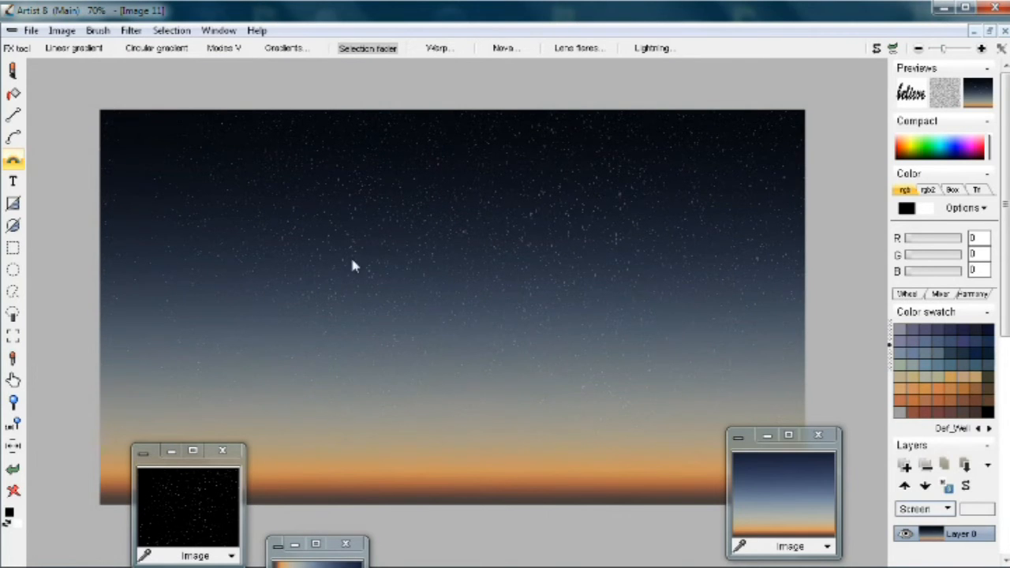
# Activate the Lens flare tool and choose the orange starburst preset with the purple ring
pyautogui.click(14, 164)
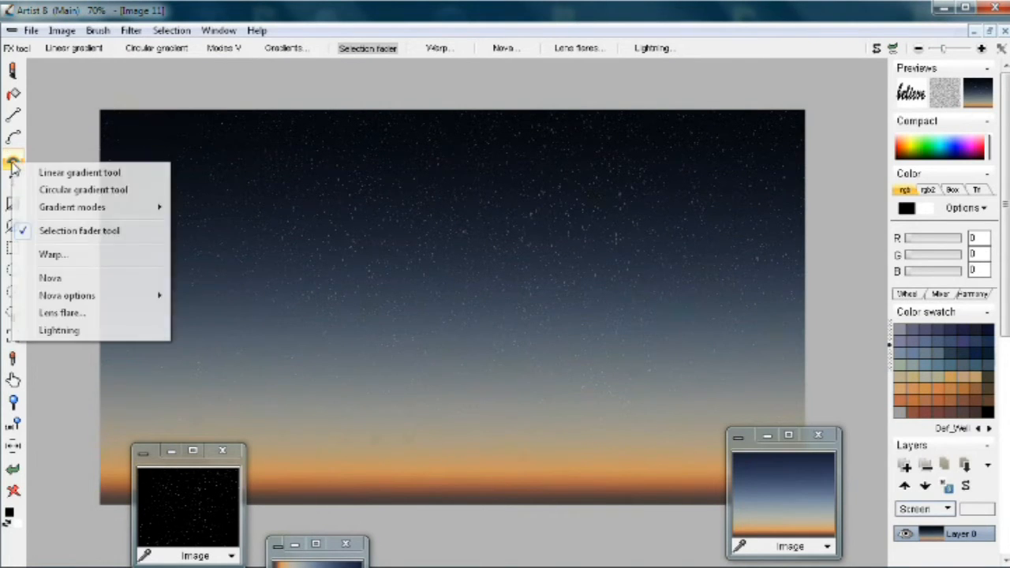
pyautogui.click(58, 314)
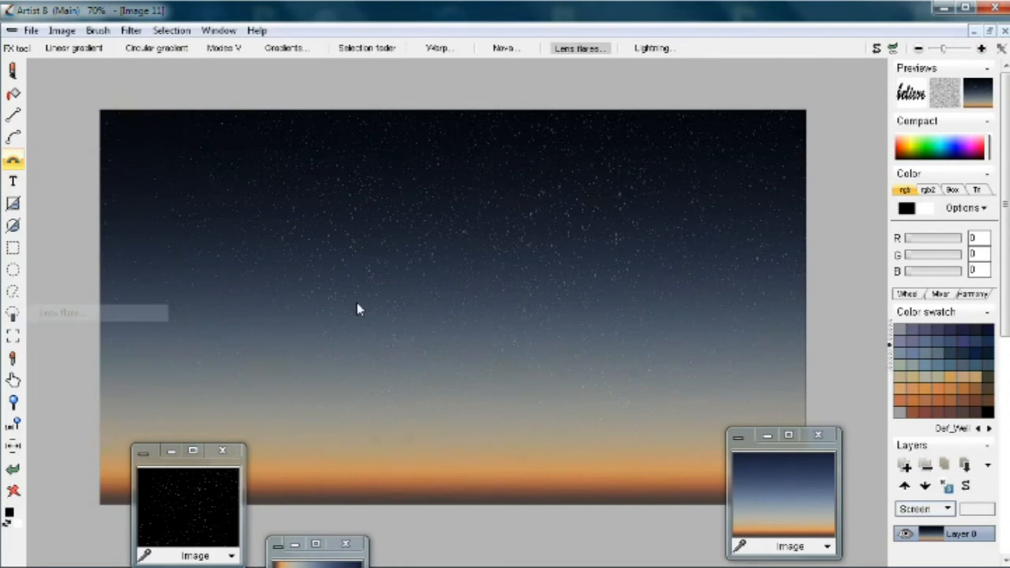
pyautogui.moveTo(378, 72); pyautogui.dragTo(169, 376)
pyautogui.click(267, 518)
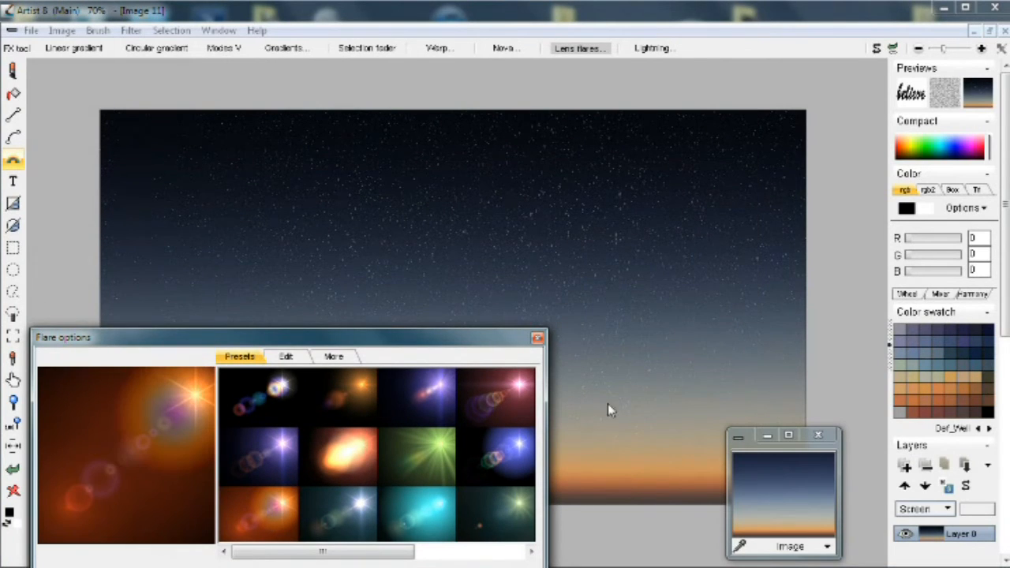
# Try the orange starburst flare just above the horizon, right of the sky's centre, and undo it
pyautogui.moveTo(648, 427); pyautogui.dragTo(695, 405)
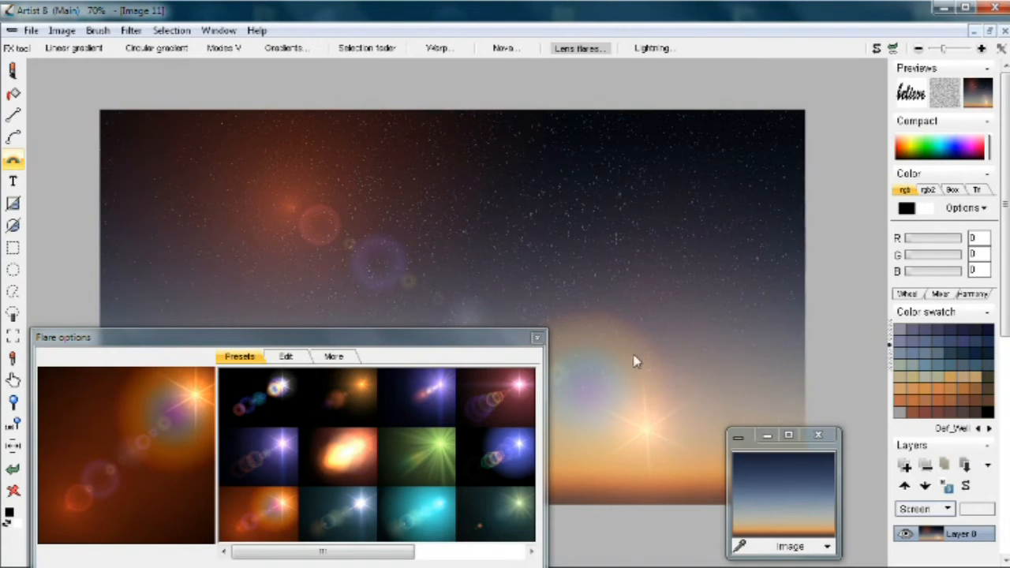
pyautogui.moveTo(412, 345); pyautogui.dragTo(397, 368)
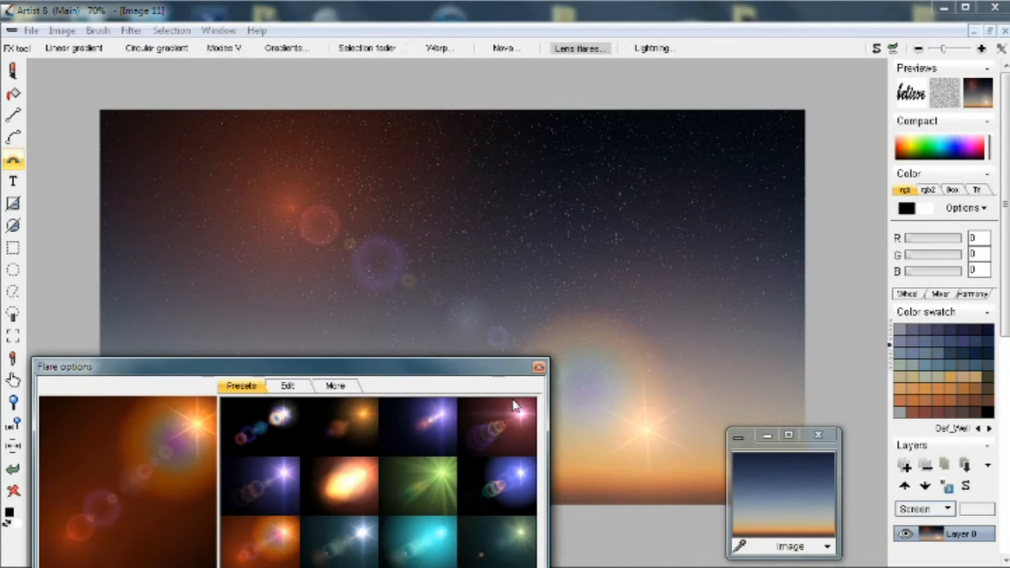
pyautogui.click(427, 16)
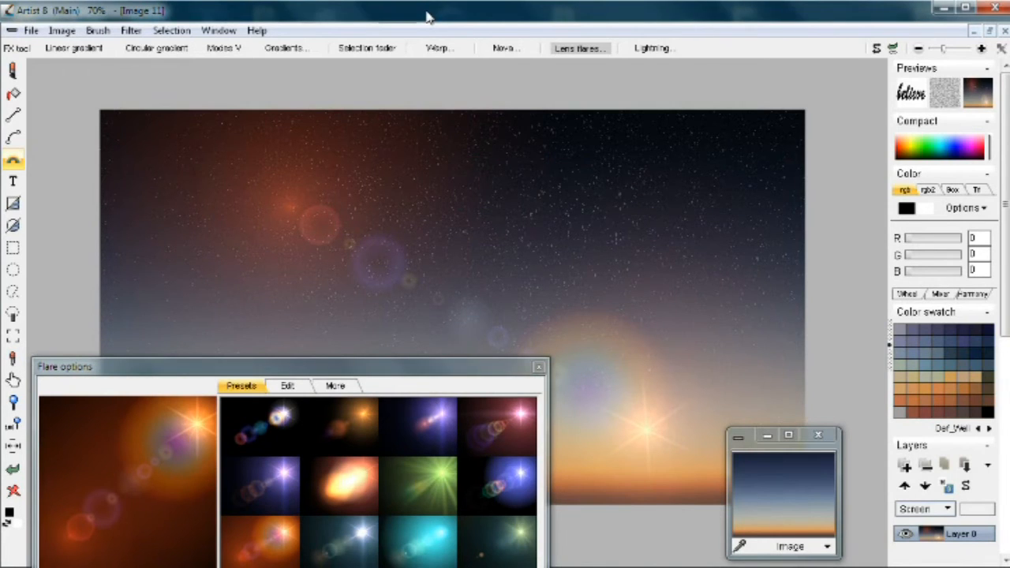
pyautogui.hotkey('ctrl', 'z')
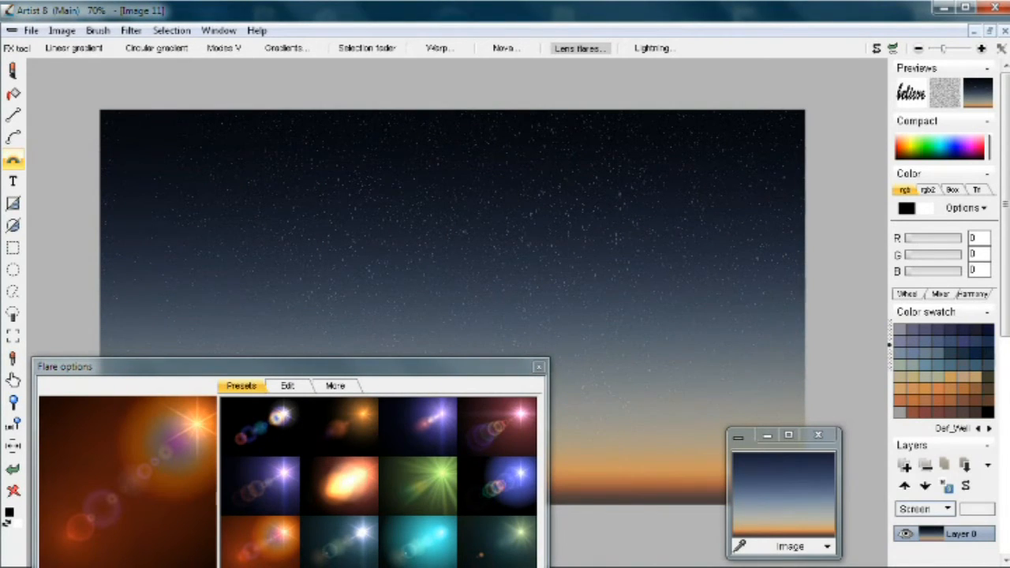
# Place the golden-orange glow flare preset low on the horizon, right of the sky's centre, and close the flare options
pyautogui.click(396, 374)
pyautogui.moveTo(396, 374); pyautogui.dragTo(375, 309)
pyautogui.click(402, 363)
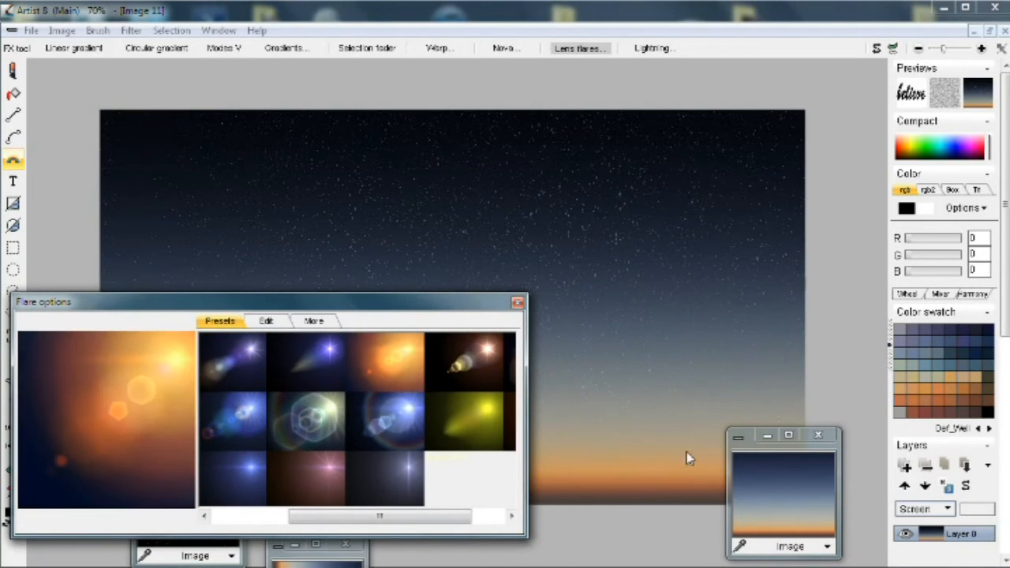
pyautogui.moveTo(633, 461); pyautogui.dragTo(644, 426)
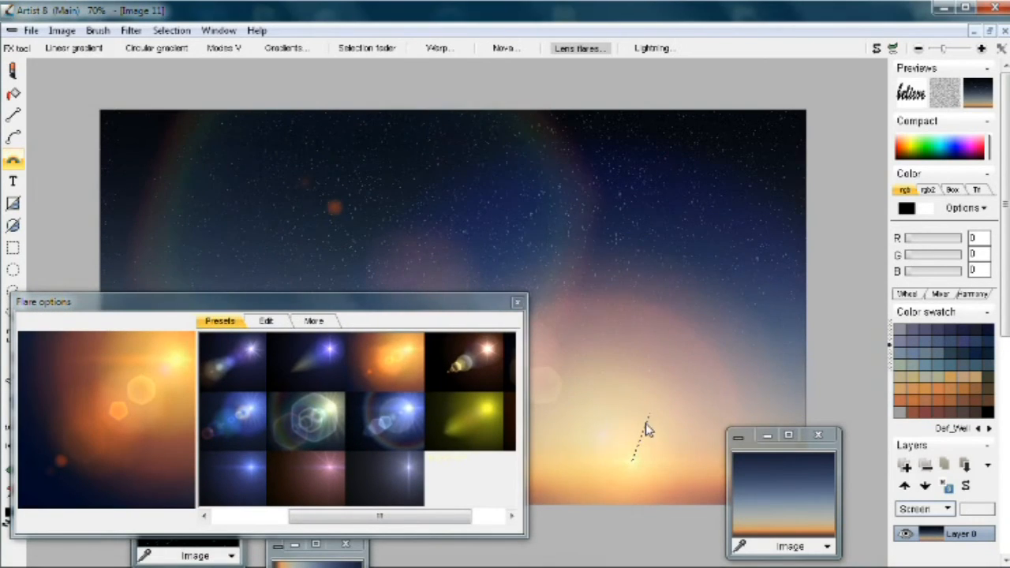
pyautogui.moveTo(417, 312); pyautogui.dragTo(460, 353)
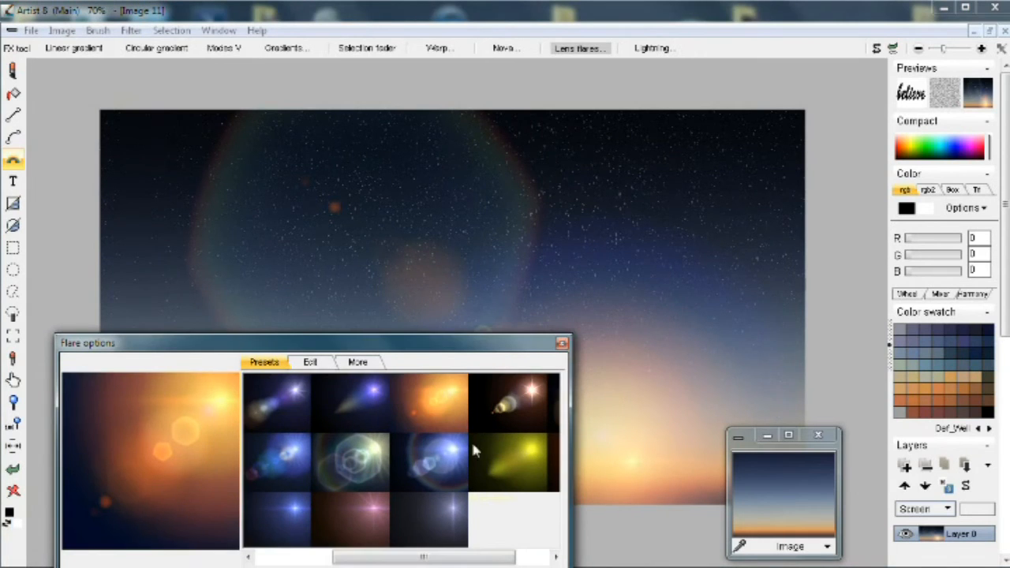
pyautogui.click(562, 345)
pyautogui.scroll(1, 404, 363)
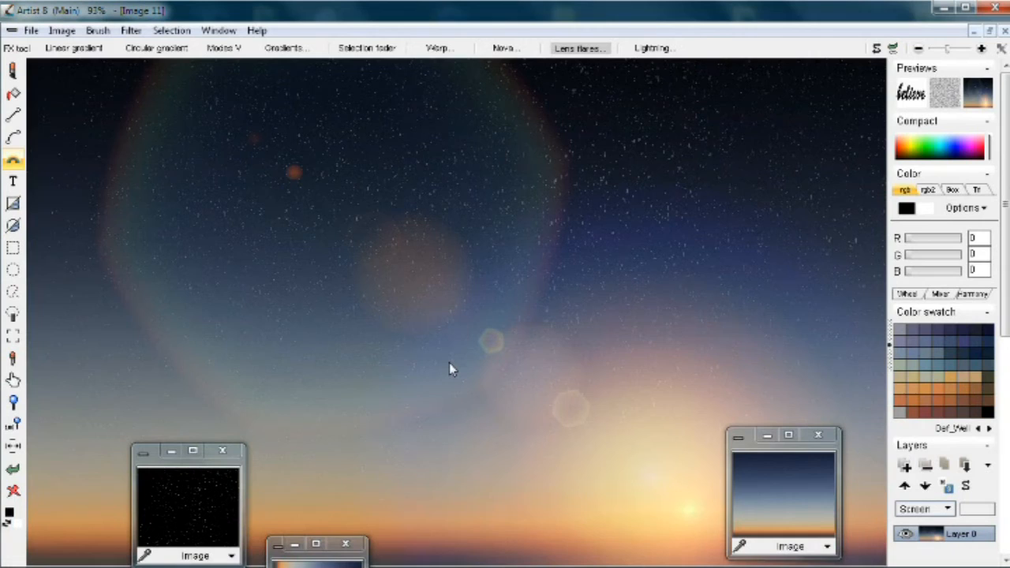